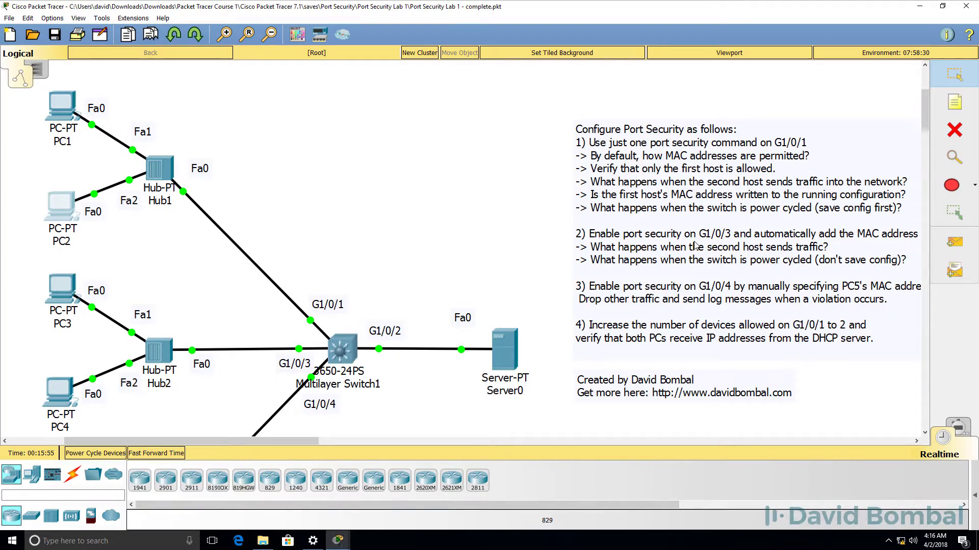
- Open Multilayer Switch1's command line, enter privileged mode and display the running configuration
left_click(348, 355)
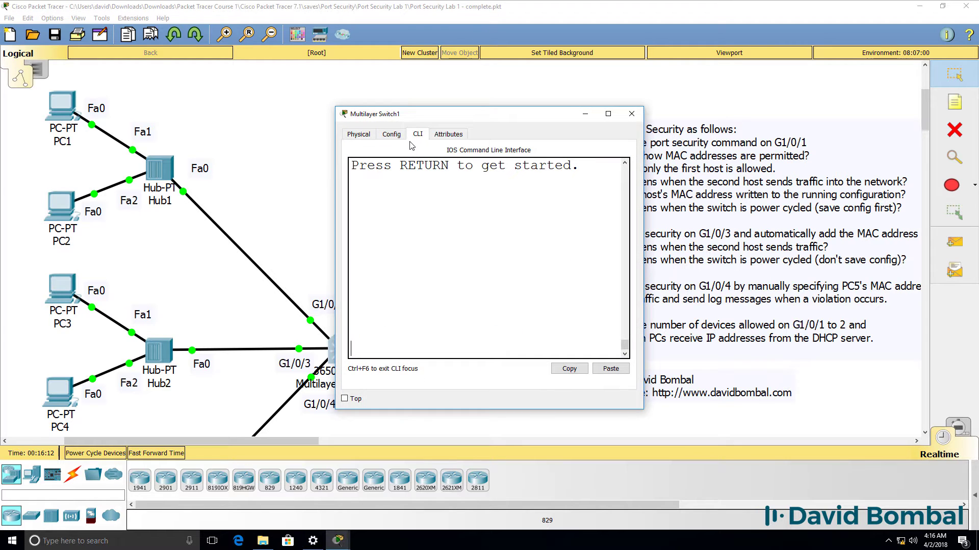
key("Return")
type("en")
key("Return")
type("sh")
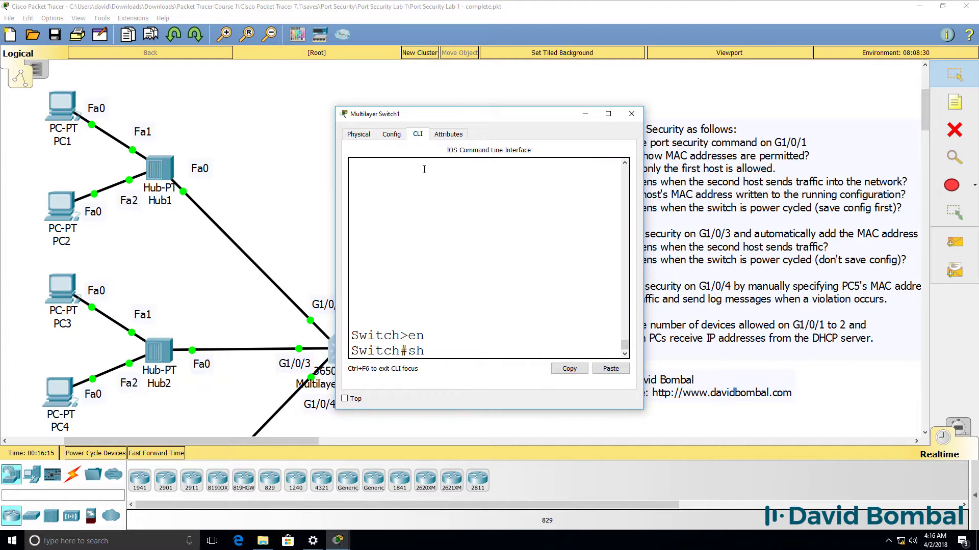
type(" run")
key("Return")
- Examine the GigabitEthernet1/0/1 entry in the running configuration, then end the listing and close the switch window
left_click_drag(643, 218, 870, 223)
key("space")
left_click_drag(360, 259, 624, 292)
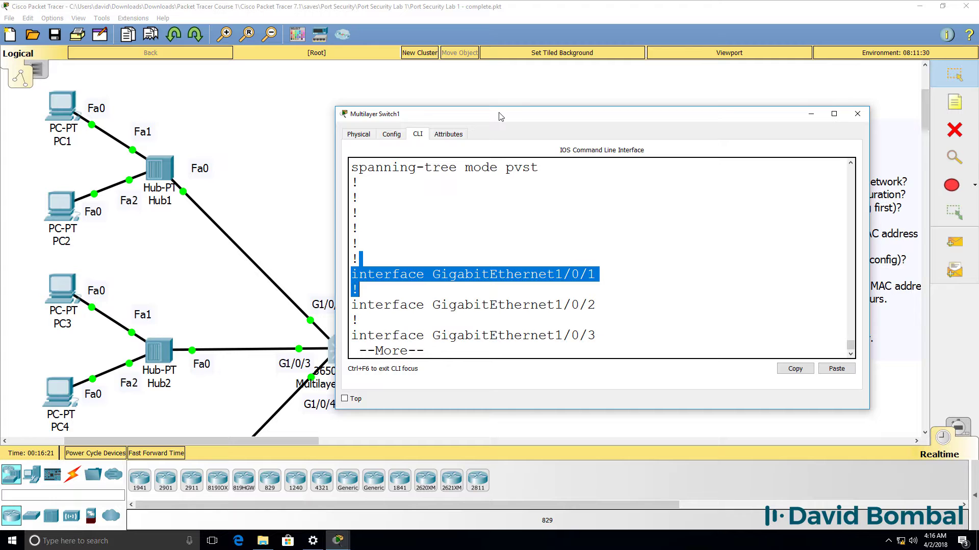
left_click_drag(500, 117, 587, 122)
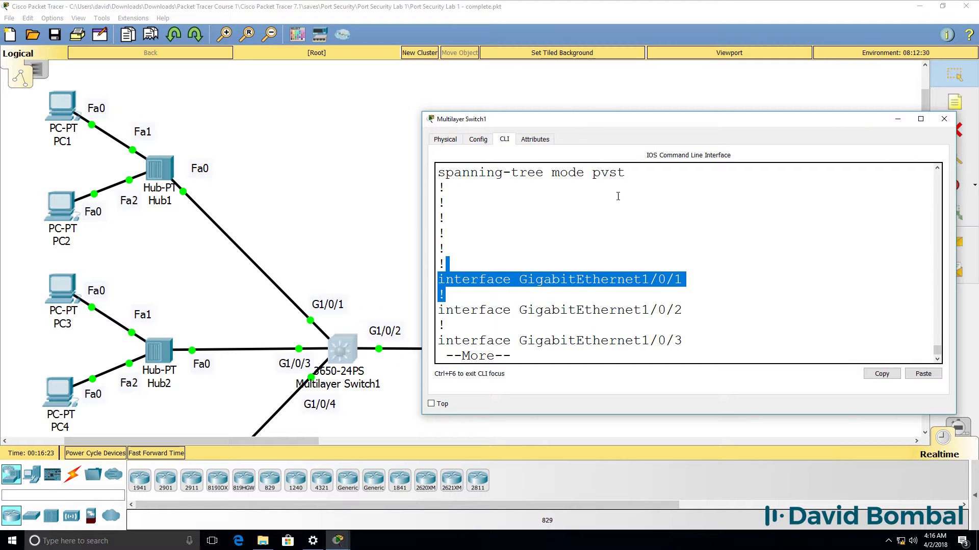
key("Return")
key("Return")
key("q")
left_click(944, 119)
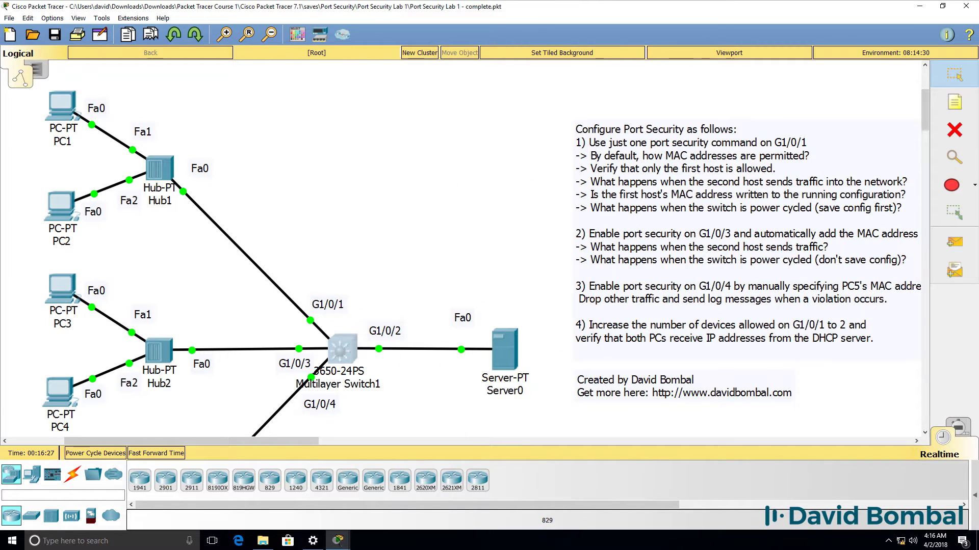
- Reopen Multilayer Switch1's command line and enter interface configuration mode for g1/0/1
left_click_drag(926, 115, 925, 121)
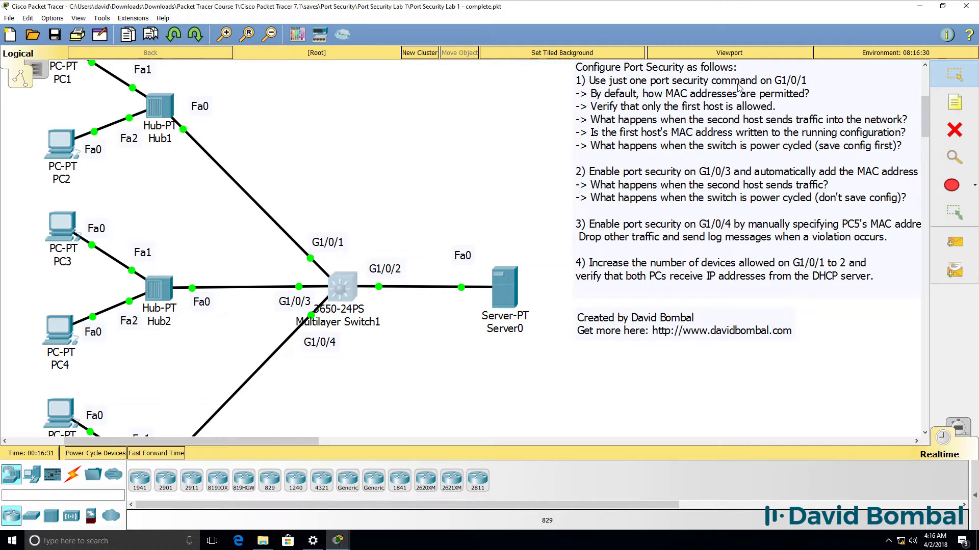
left_click(337, 540)
left_click_drag(581, 209, 580, 209)
type("conf t")
key("Return")
type("int g1/0/1")
key("Return")
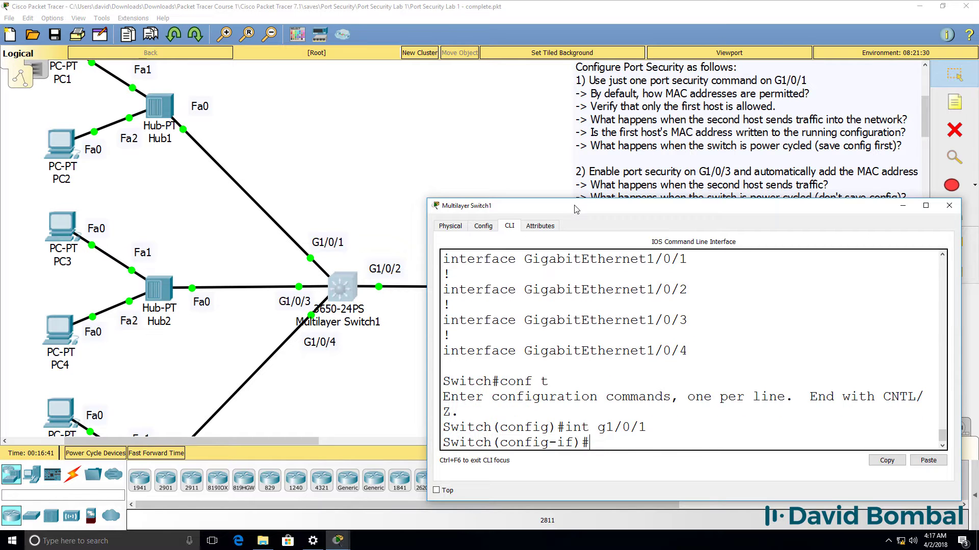
- List the available switchport options and examine the port-security entry
type("switchport ?")
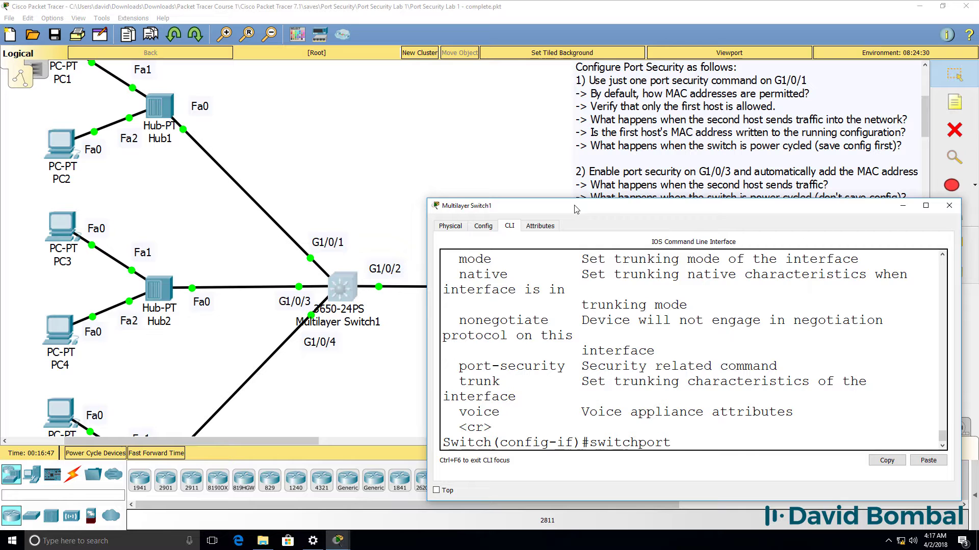
left_click_drag(427, 294, 341, 295)
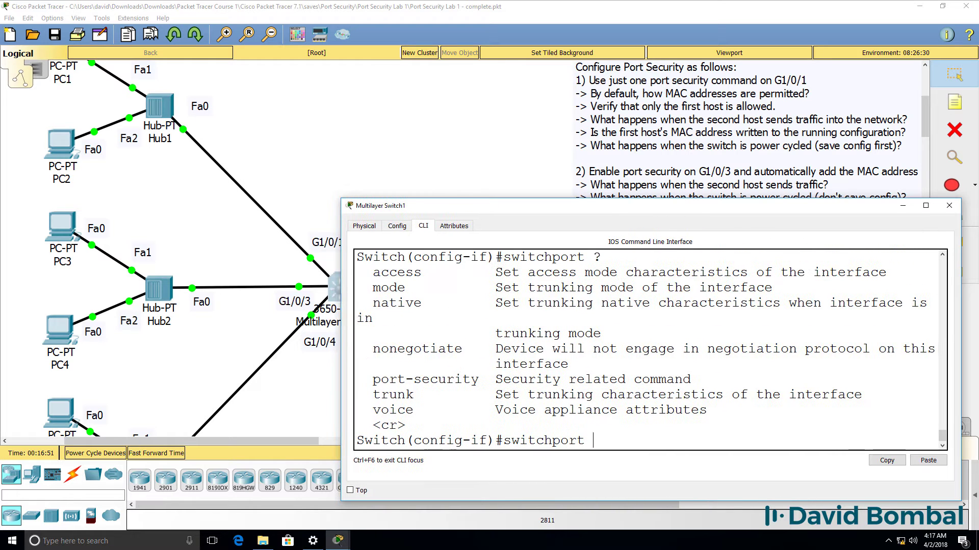
left_click_drag(366, 379, 477, 375)
- List the port-security options and try to enable switchport port-security on g1/0/1
type("por")
key("Tab")
type("?")
key("Return")
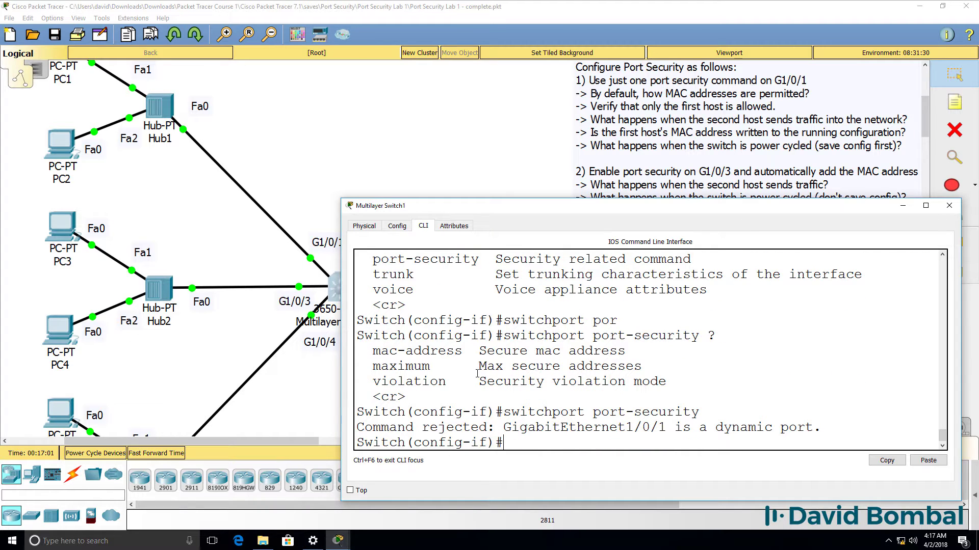
- Set interface g1/0/1 to switchport mode access
type("sw")
key("Tab")
type("mo")
key("Tab")
type("ac")
key("Tab")
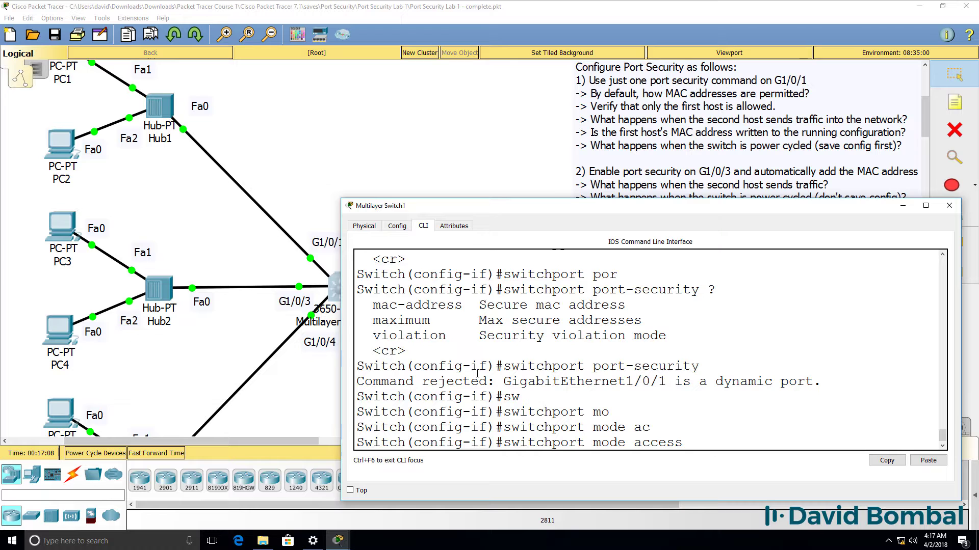
key("Return")
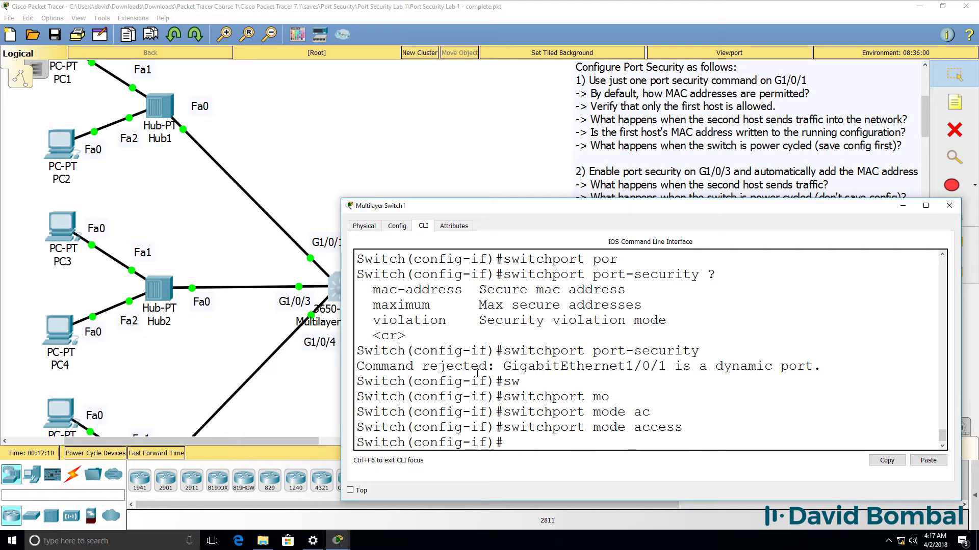
- Enable switchport port-security on g1/0/1 with its default settings and leave configuration mode
key("Up")
key("Up")
key("Return")
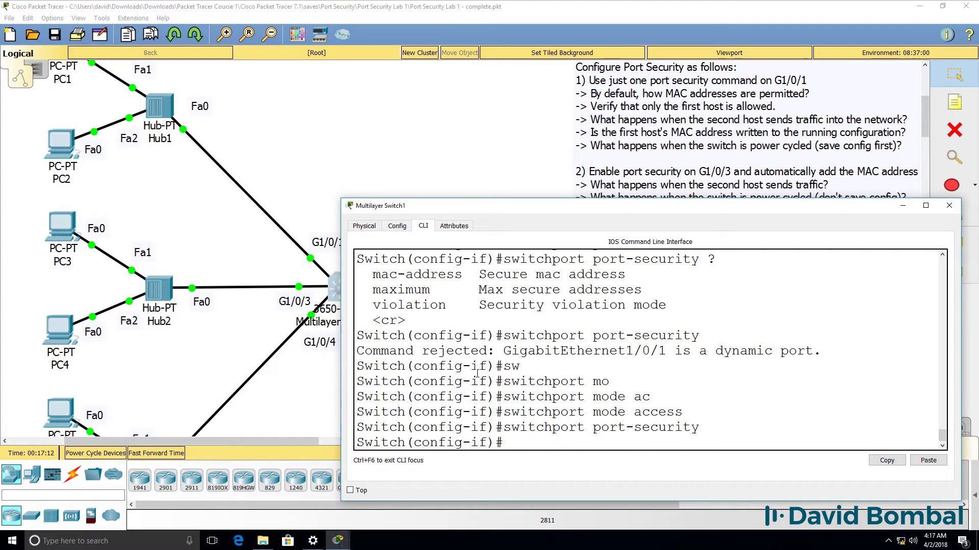
type("end")
key("Return")
key("Return")
key("Return")
- Set the switch's hostname to Switch1 and return to privileged mode
type("conf t")
key("Return")
type("host Switch1")
key("Return")
type("end")
key("Return")
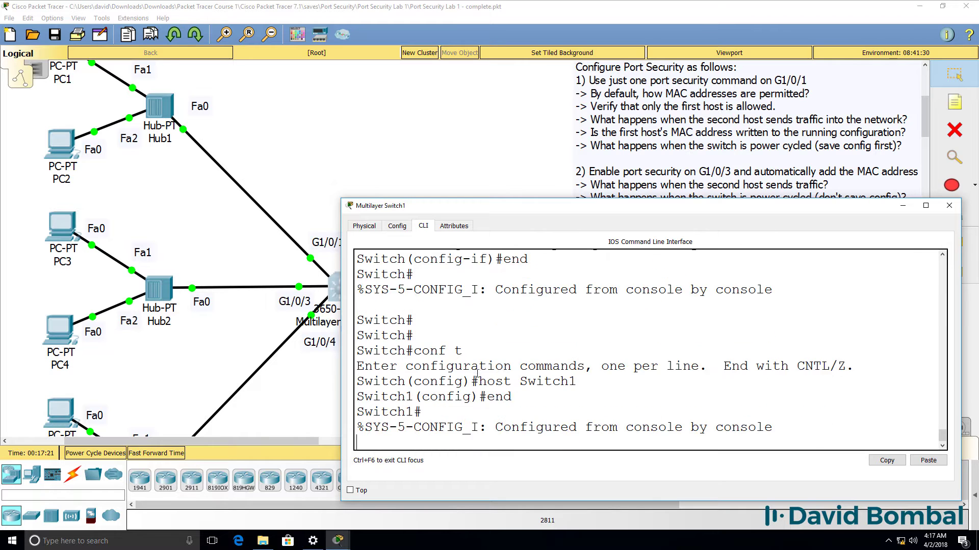
key("Return")
key("Return")
- Display the port-security summary on Switch1 with show port-security
left_click_drag(500, 218, 544, 213)
key("Return")
key("Return")
key("Return")
type("show por")
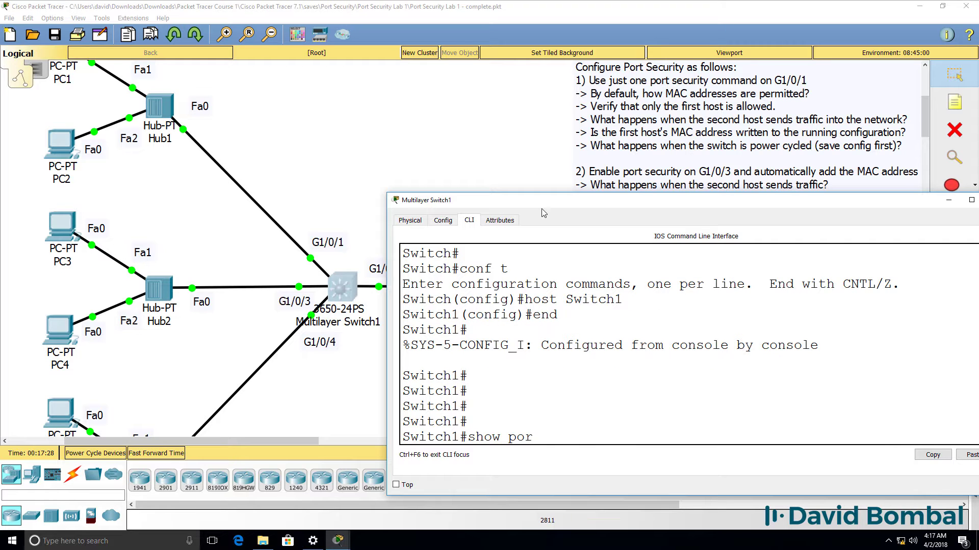
type("t")
key("Tab")
key("Return")
- Examine the maximum secure address count and the security action for Gig1/0/1 in the summary
left_click_drag(544, 213, 456, 219)
left_click_drag(436, 412, 341, 412)
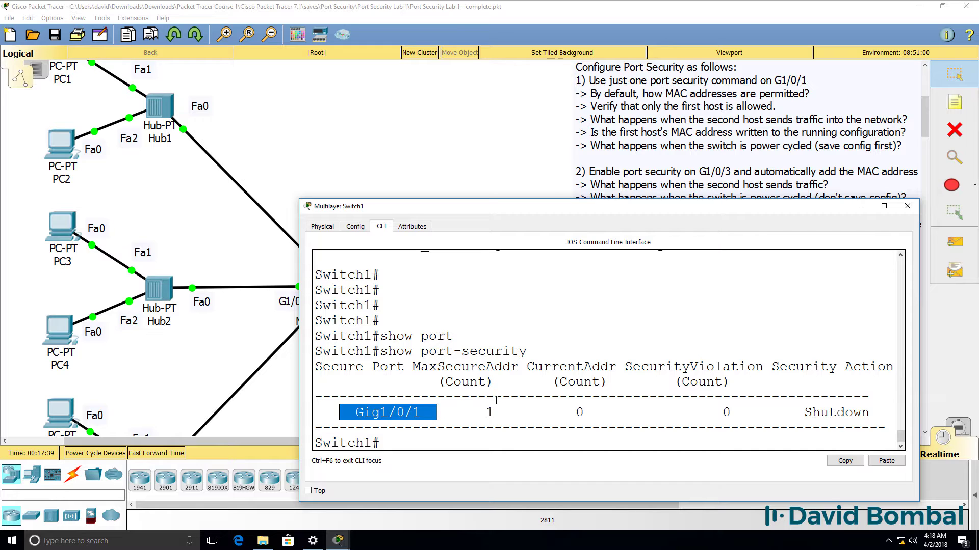
left_click_drag(482, 414, 510, 414)
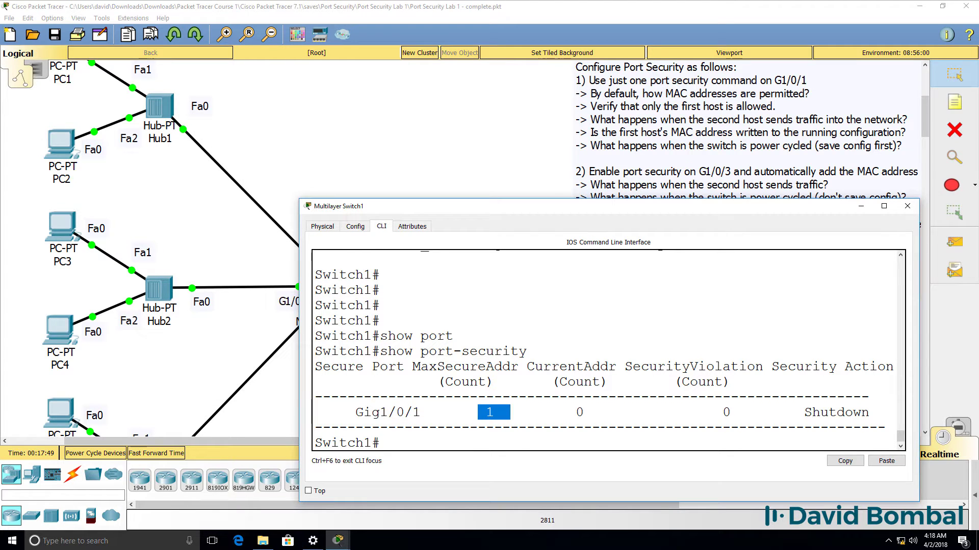
left_click_drag(801, 416, 876, 419)
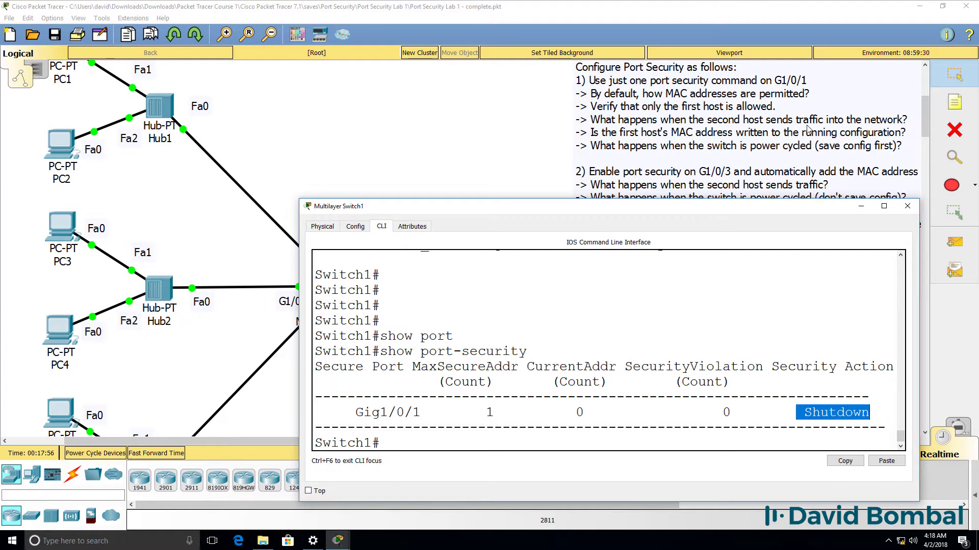
left_click(657, 381)
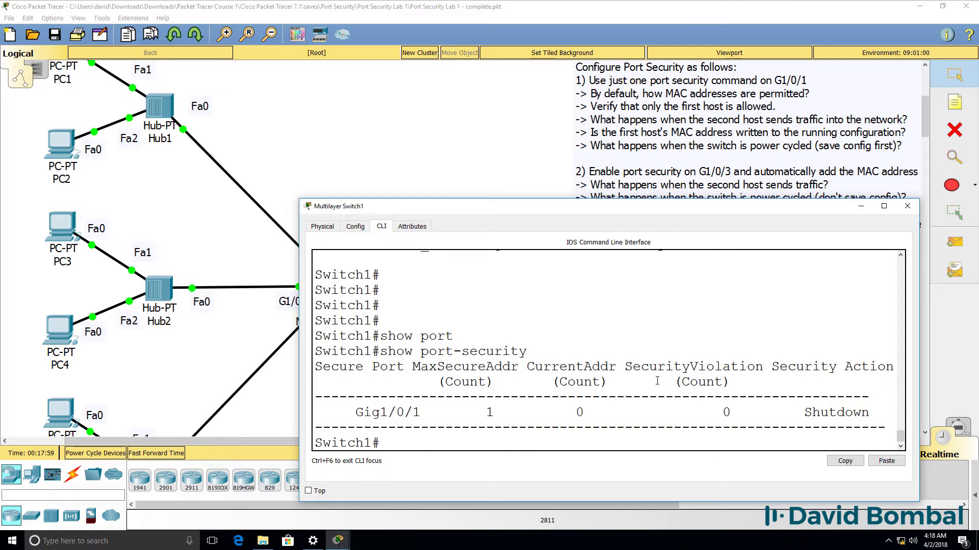
- Check the show port-security options and display the port-security details of interface g1/0/1
key("Up")
type("?")
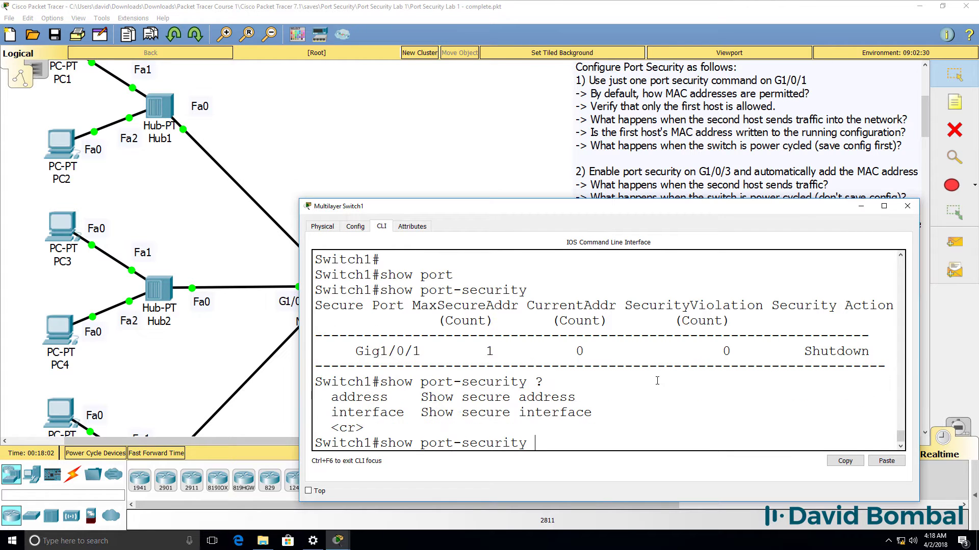
type("in")
key("Tab")
type("?")
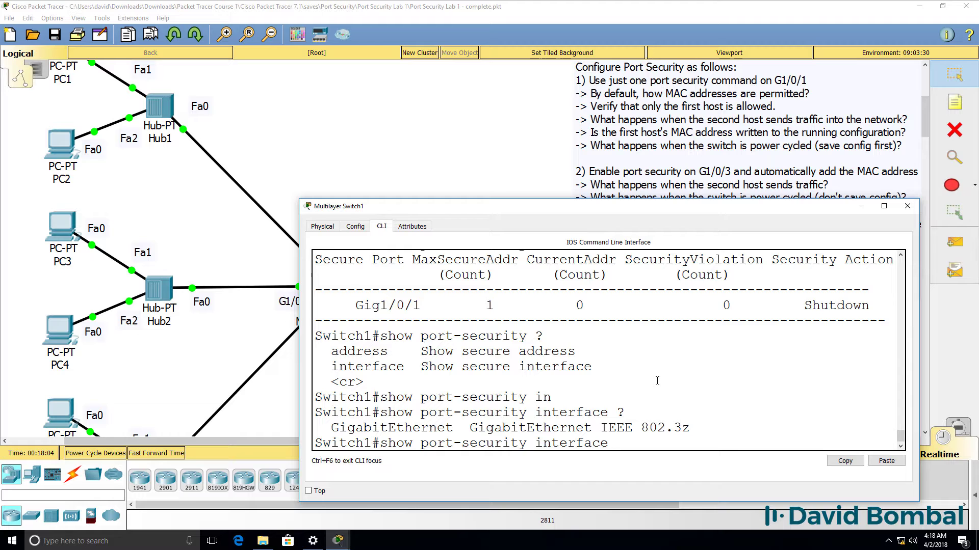
type("g1/0/1")
key("Return")
left_click_drag(477, 203, 480, 80)
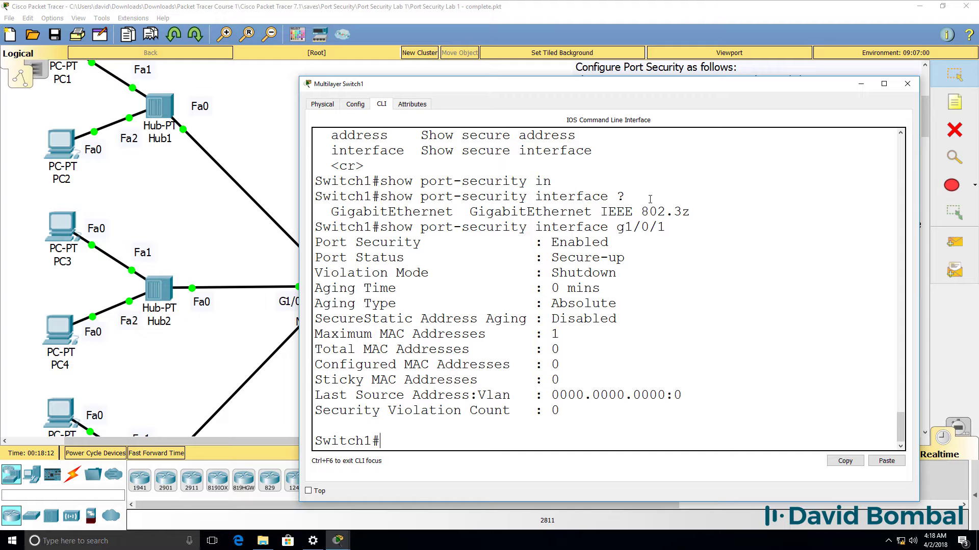
- Examine the port security state, port status, violation mode and maximum MAC addresses of g1/0/1
left_click_drag(678, 226, 381, 224)
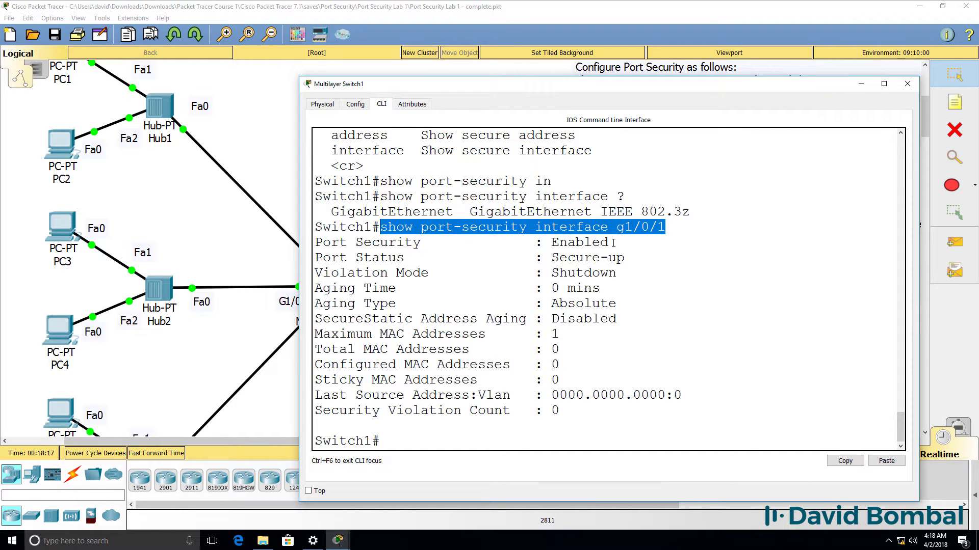
left_click_drag(613, 243, 306, 244)
left_click_drag(626, 258, 316, 259)
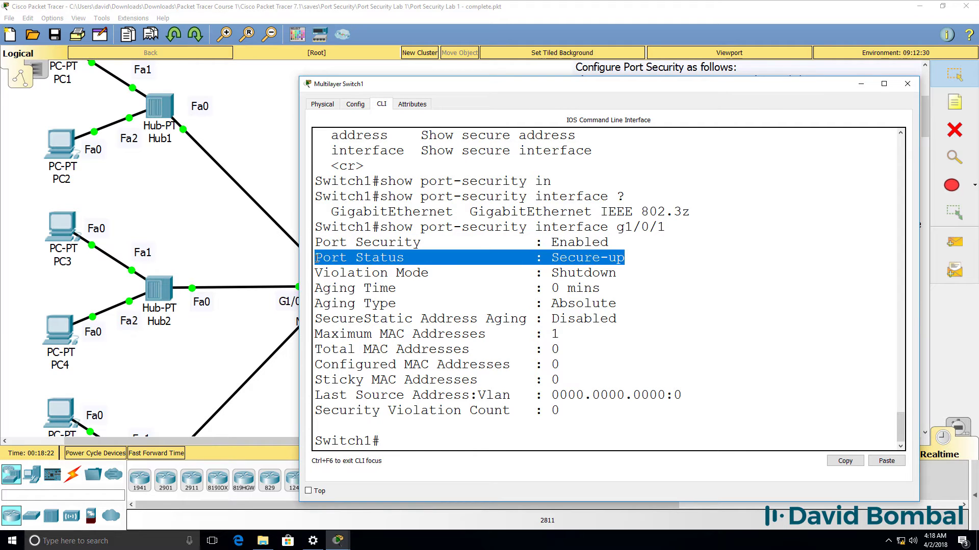
left_click_drag(626, 273, 298, 270)
left_click_drag(577, 336, 303, 337)
- Display the secure MAC address table with show port-security address, then close the switch window
key("Up")
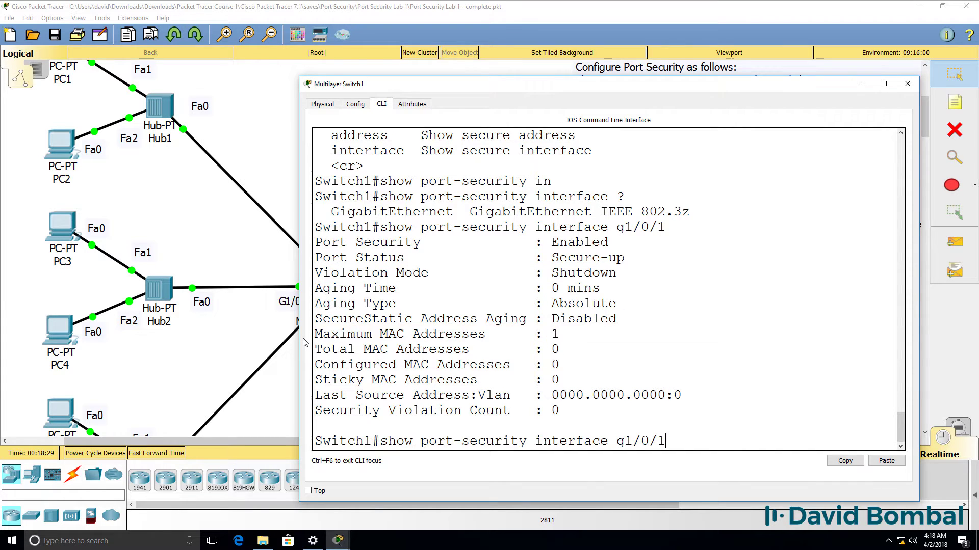
key("BackSpace")
key("BackSpace")
key("BackSpace")
key("BackSpace")
key("BackSpace")
key("BackSpace")
key("BackSpace")
key("BackSpace")
key("BackSpace")
key("BackSpace")
key("BackSpace")
key("BackSpace")
key("BackSpace")
key("BackSpace")
key("BackSpace")
key("BackSpace")
type("?addd")
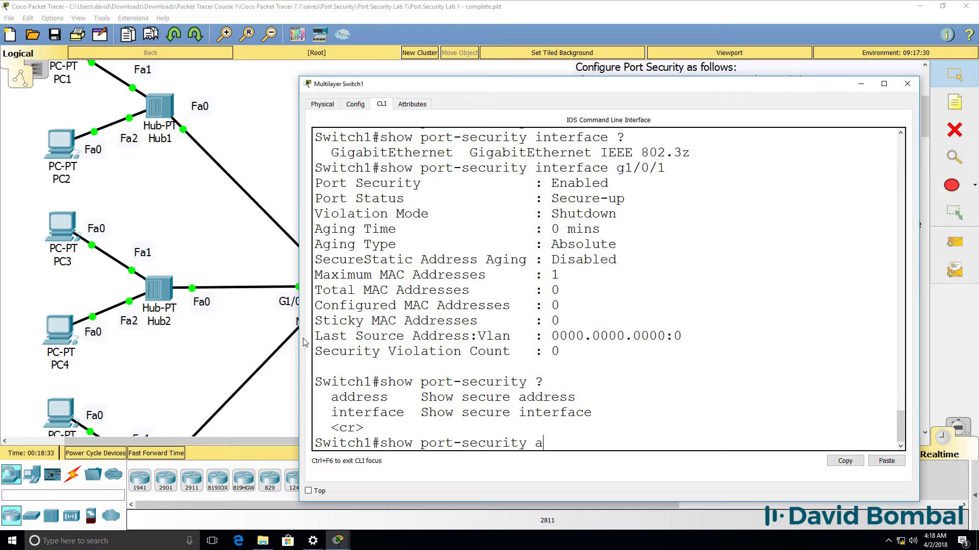
type("?")
key("BackSpace")
key("Tab")
type("?")
key("Return")
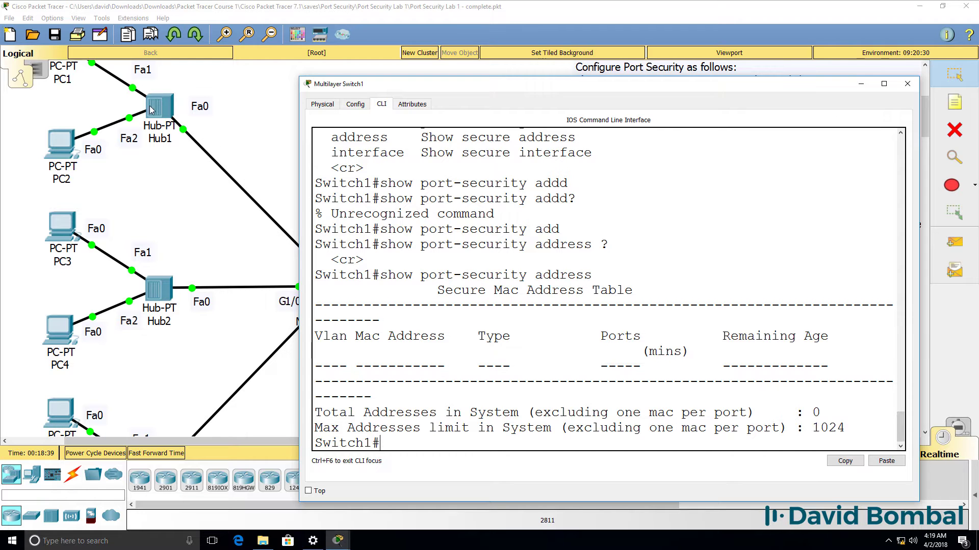
left_click(907, 84)
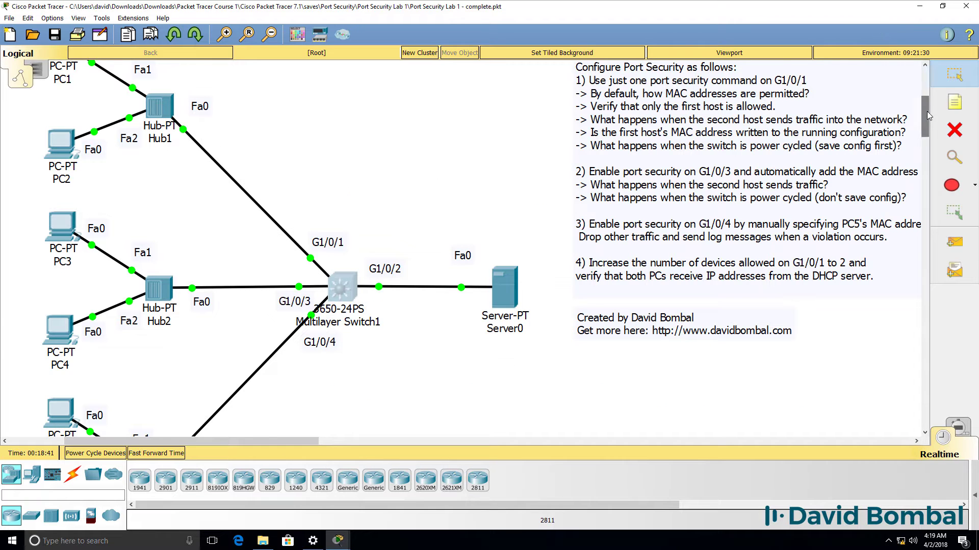
- Renew PC1's IP address with ipconfig /renew in its command prompt and check the address received
left_click_drag(925, 102, 925, 93)
left_click(72, 127)
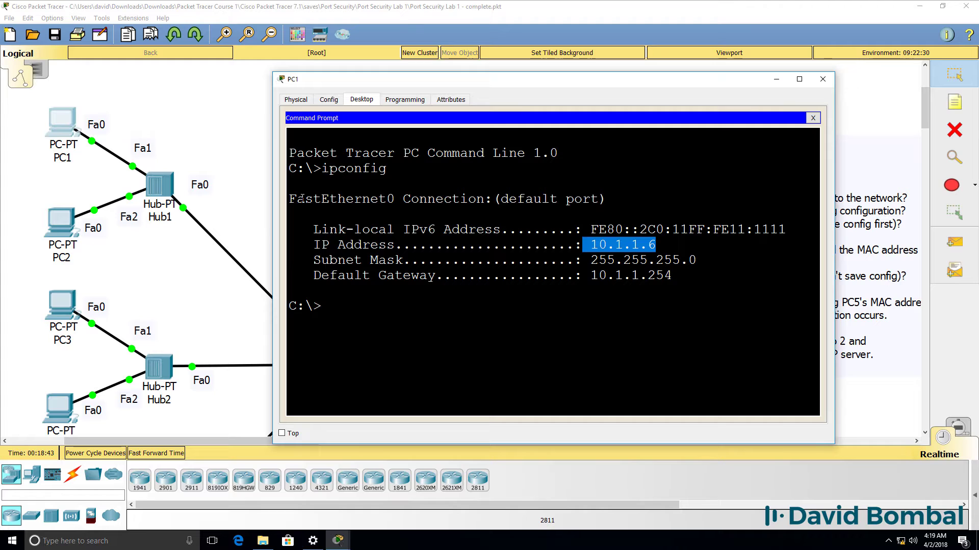
type("ipconfig /renew")
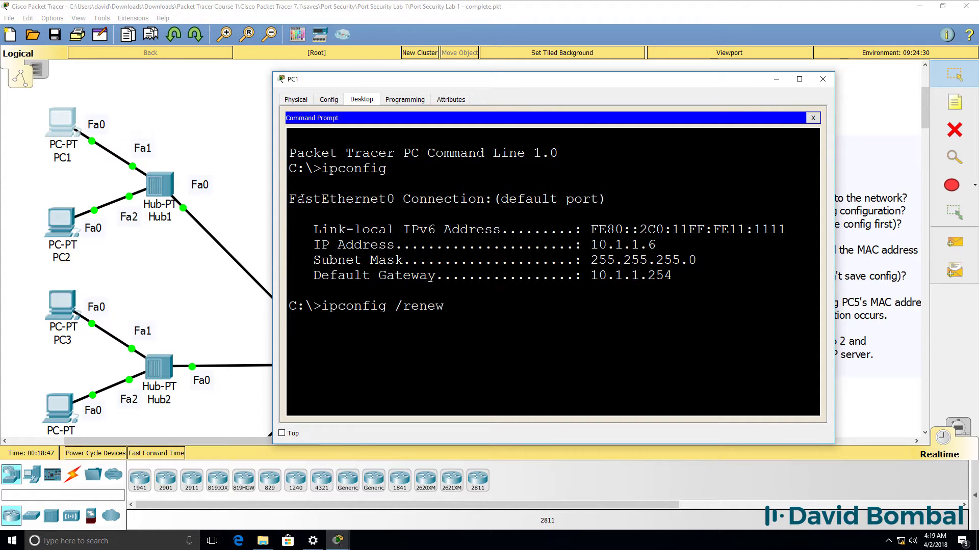
mouse_move(338, 540)
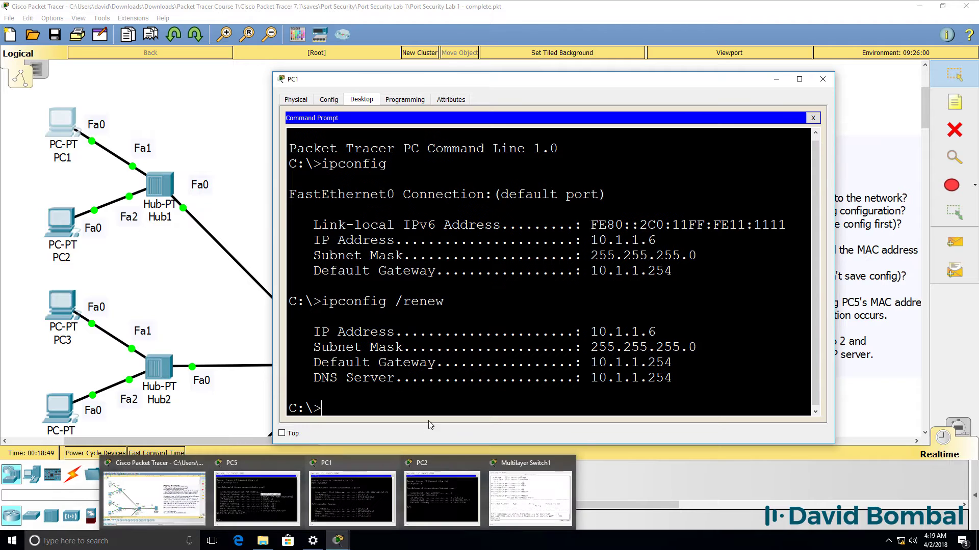
left_click_drag(658, 332, 542, 332)
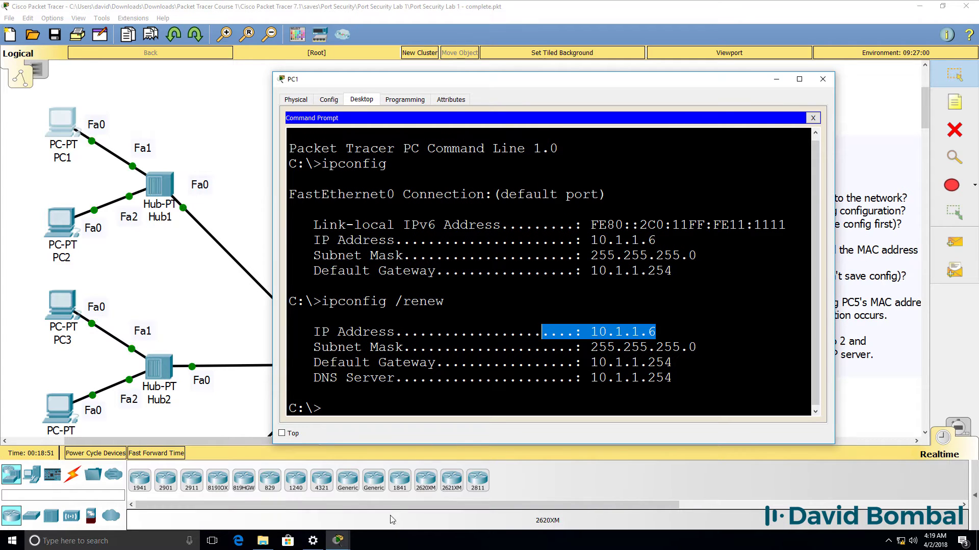
- Display Switch1's secure MAC address table again and examine the MAC address, type and port of the entry
left_click(347, 541)
key("Up")
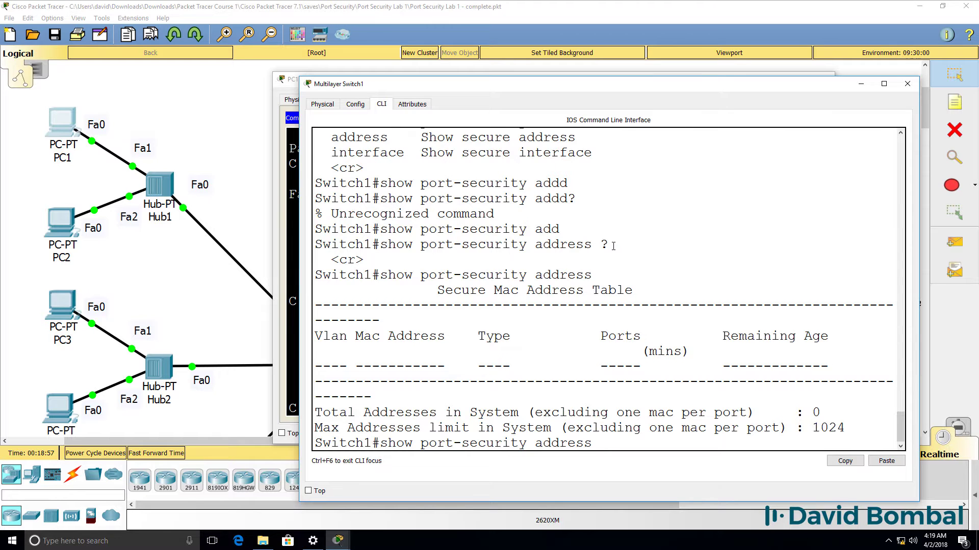
key("Return")
left_click_drag(479, 371, 235, 371)
left_click_drag(576, 380, 406, 380)
left_click_drag(740, 380, 571, 377)
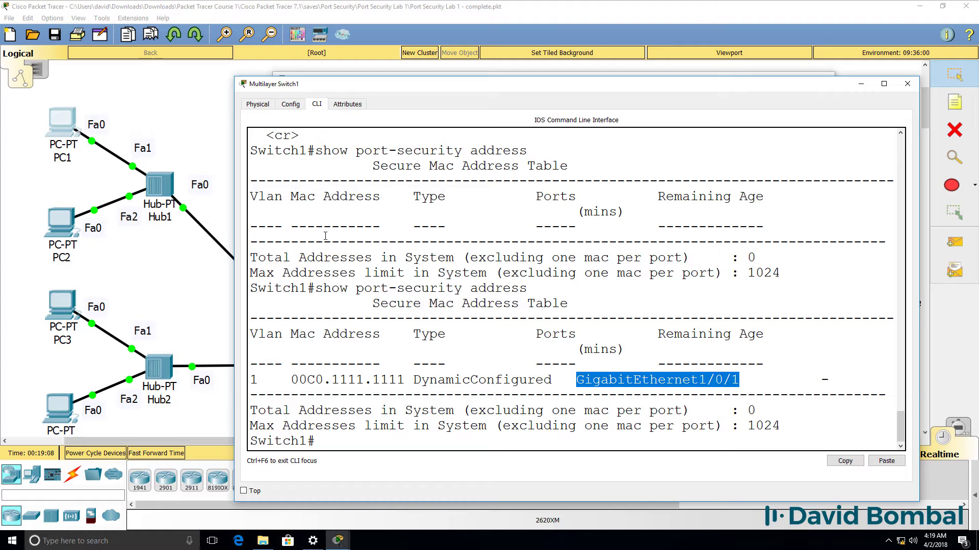
left_click_drag(259, 216, 779, 244)
- Display the port security details of the first port with show port-security interface g1/0/1
key("Up")
key("BackSpace")
key("BackSpace")
key("BackSpace")
key("BackSpace")
key("BackSpace")
key("BackSpace")
key("BackSpace")
type("interface g1/0/1")
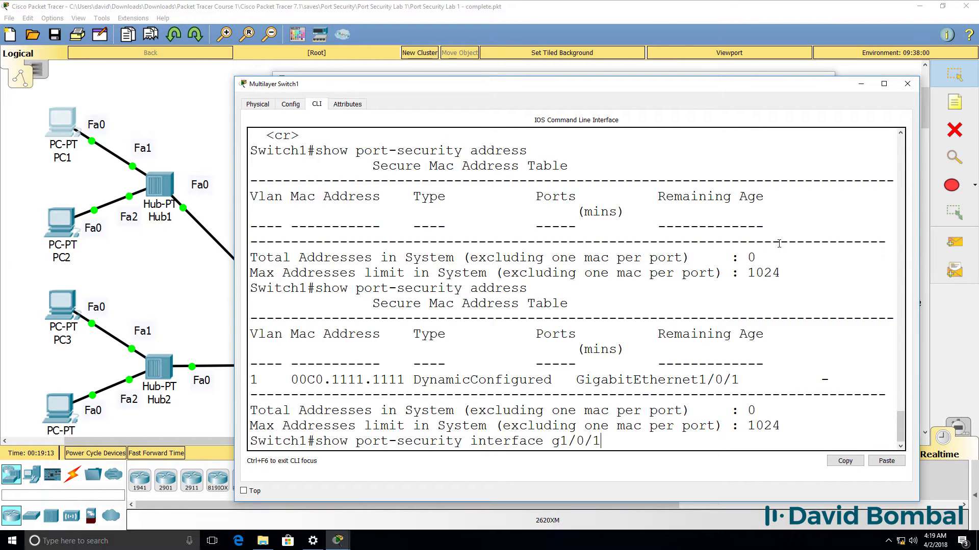
key("Return")
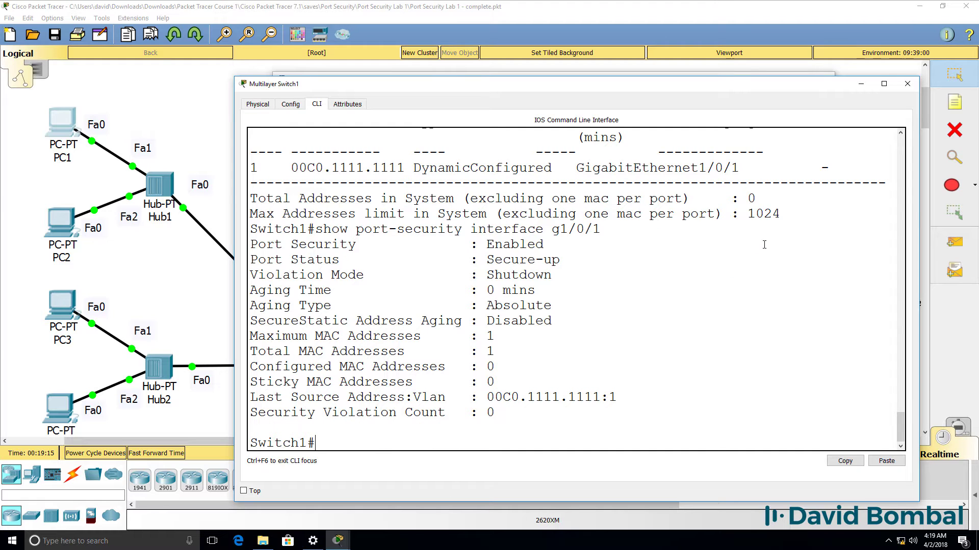
- Compare the total MAC addresses and last source address of g1/0/1 with the earlier output, also checking port security and maximum MAC addresses
left_click_drag(554, 246, 230, 241)
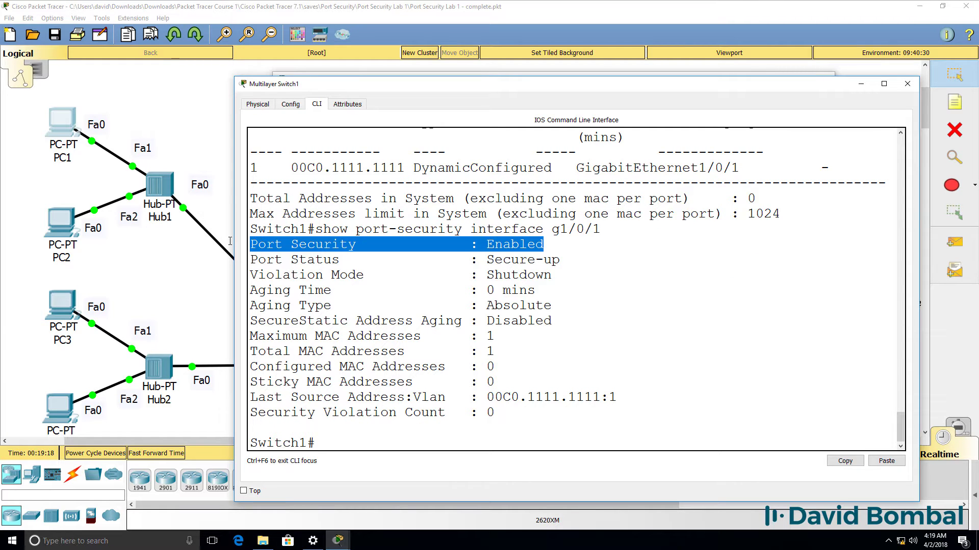
left_click_drag(628, 396, 240, 398)
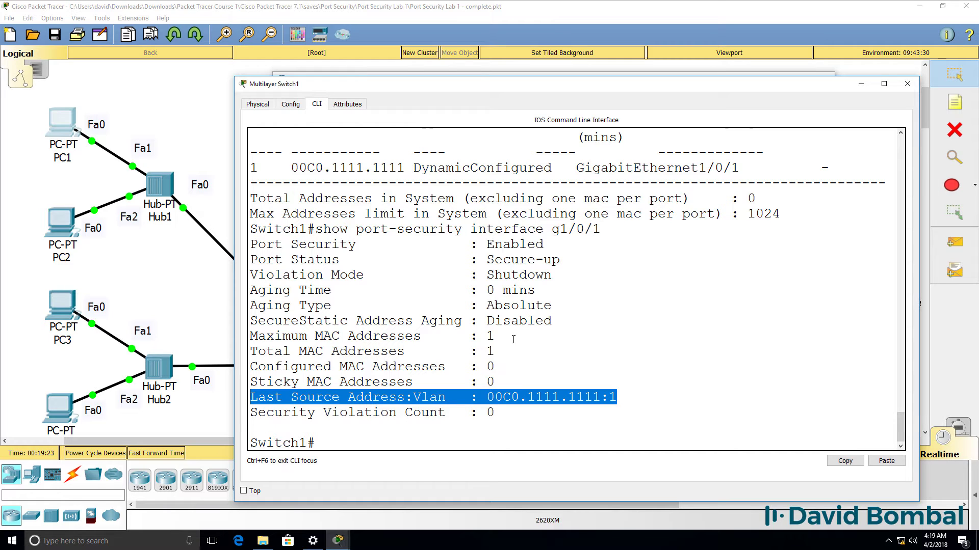
left_click_drag(496, 336, 188, 341)
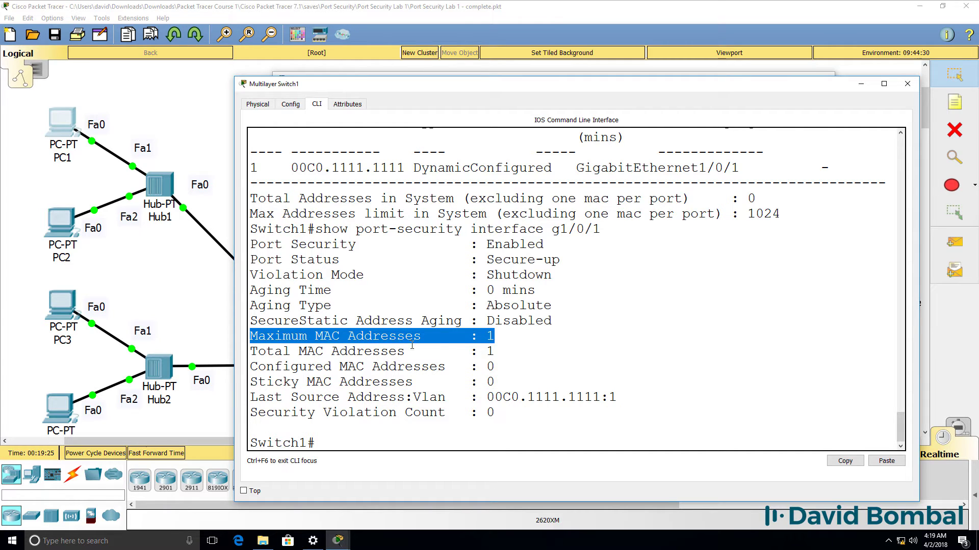
left_click_drag(493, 350, 208, 352)
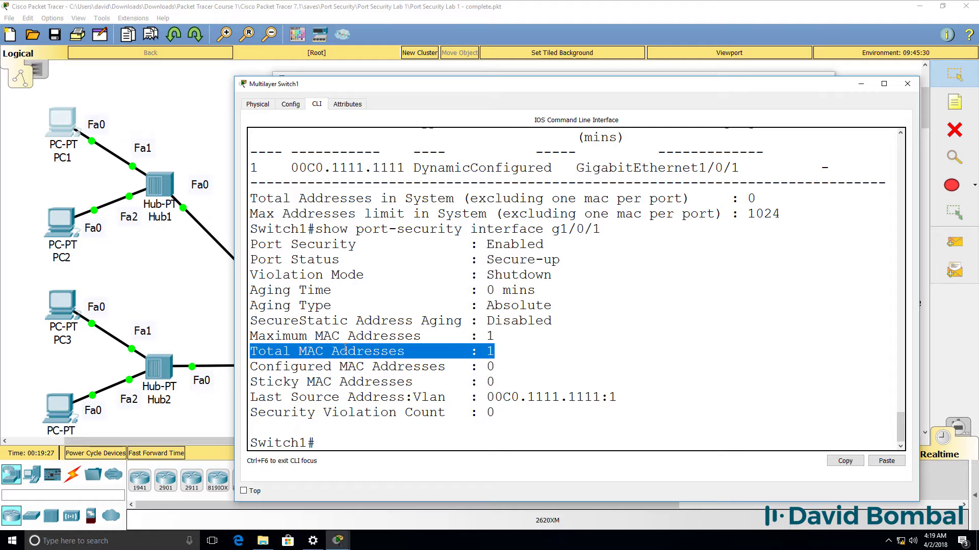
scroll(463, 346, "up", 15)
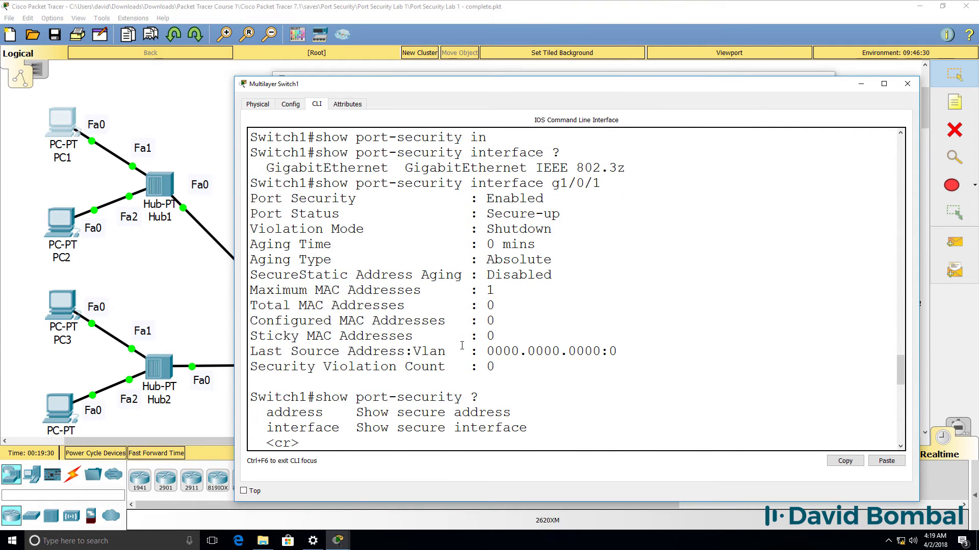
left_click_drag(503, 305, 208, 307)
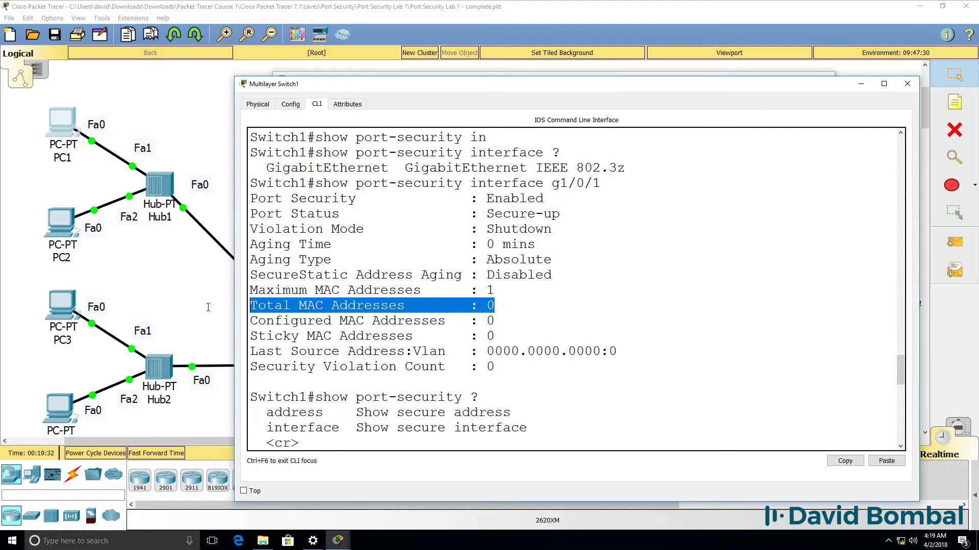
left_click_drag(619, 351, 210, 349)
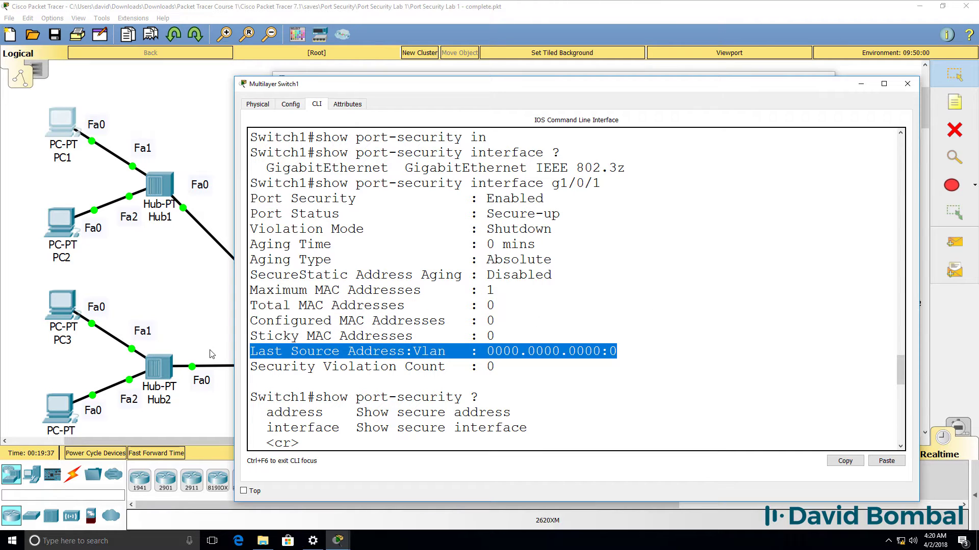
left_click_drag(497, 305, 223, 306)
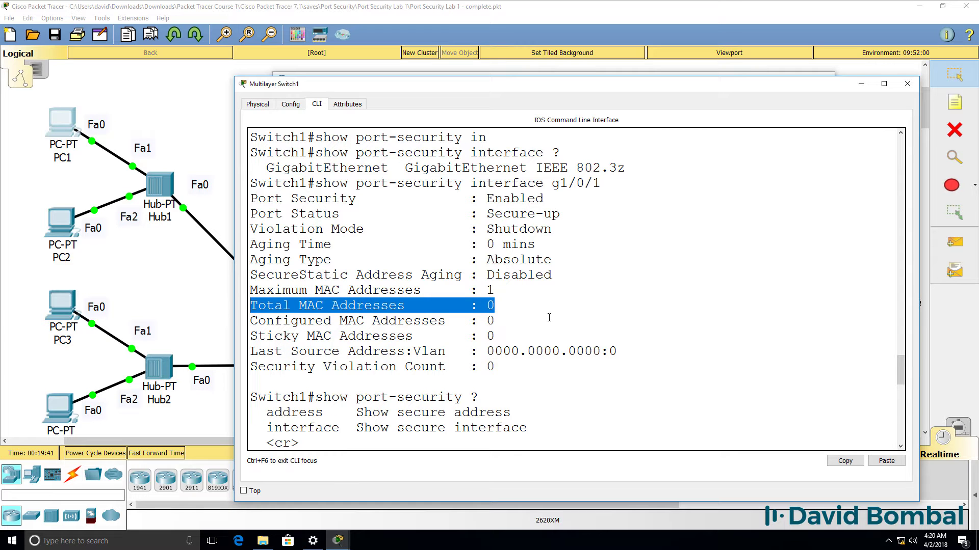
scroll(540, 320, "down", 15)
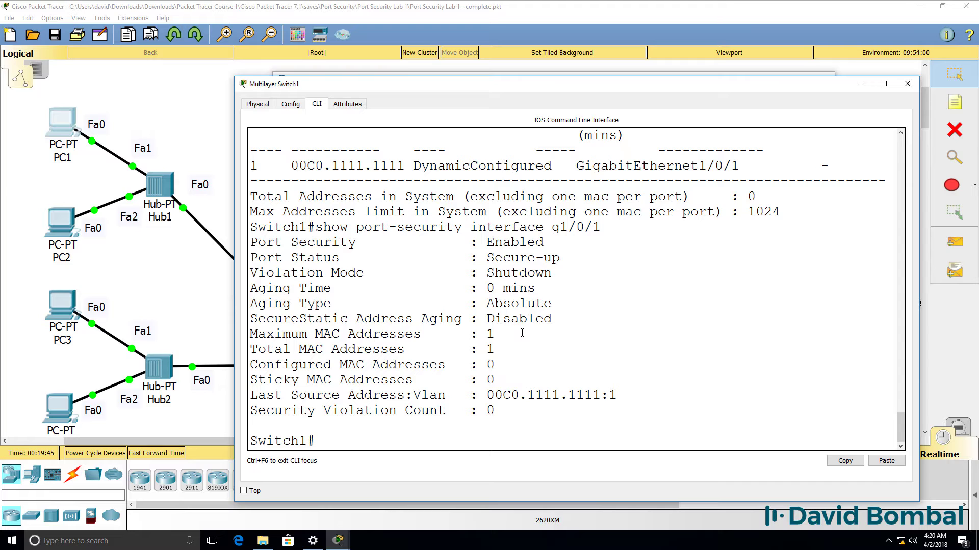
- Display the port security summary with show port-security and examine the current address count for Gig1/0/1
key("Up")
key("BackSpace")
key("BackSpace")
key("BackSpace")
key("BackSpace")
key("BackSpace")
key("BackSpace")
key("BackSpace")
key("BackSpace")
key("BackSpace")
key("BackSpace")
key("BackSpace")
key("BackSpace")
key("BackSpace")
key("BackSpace")
key("BackSpace")
key("BackSpace")
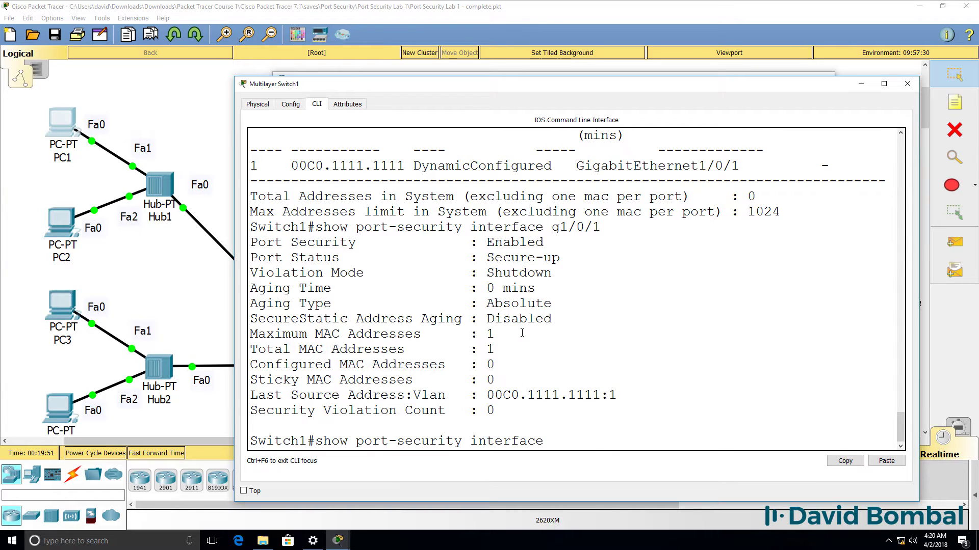
key("Return")
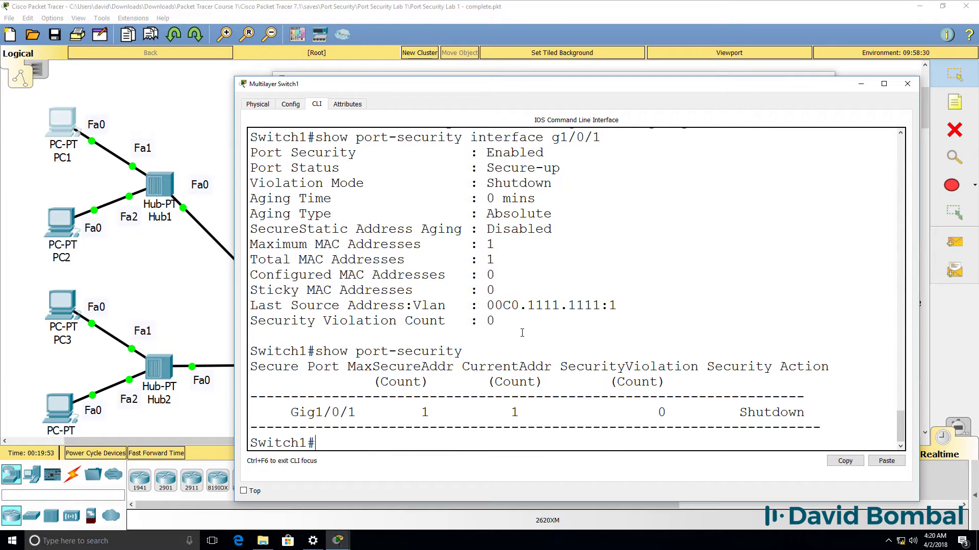
left_click_drag(448, 411, 201, 411)
left_click_drag(502, 411, 545, 413)
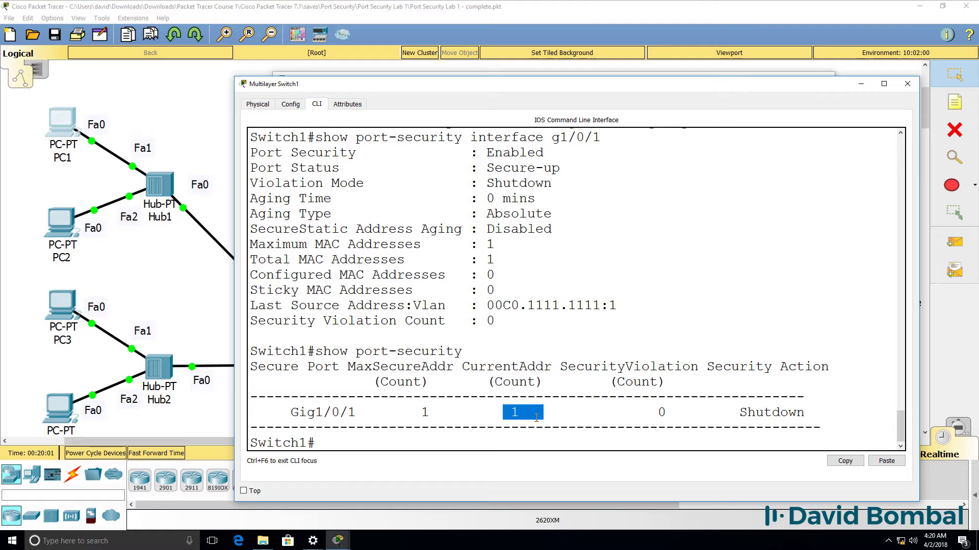
- Renew PC2's IP address with ipconfig /renew in its command prompt and check the reply and the switch's log messages
left_click(60, 221)
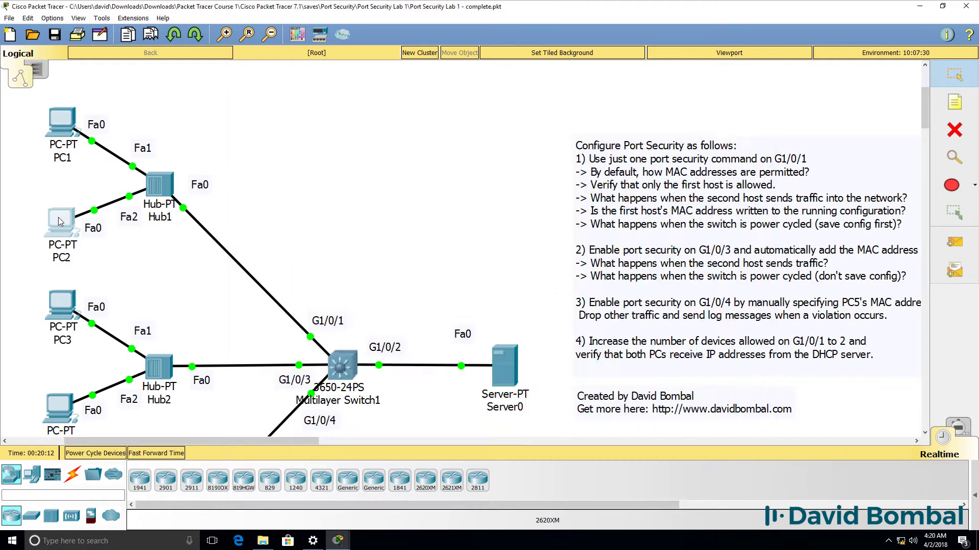
key("Up")
type("/renew")
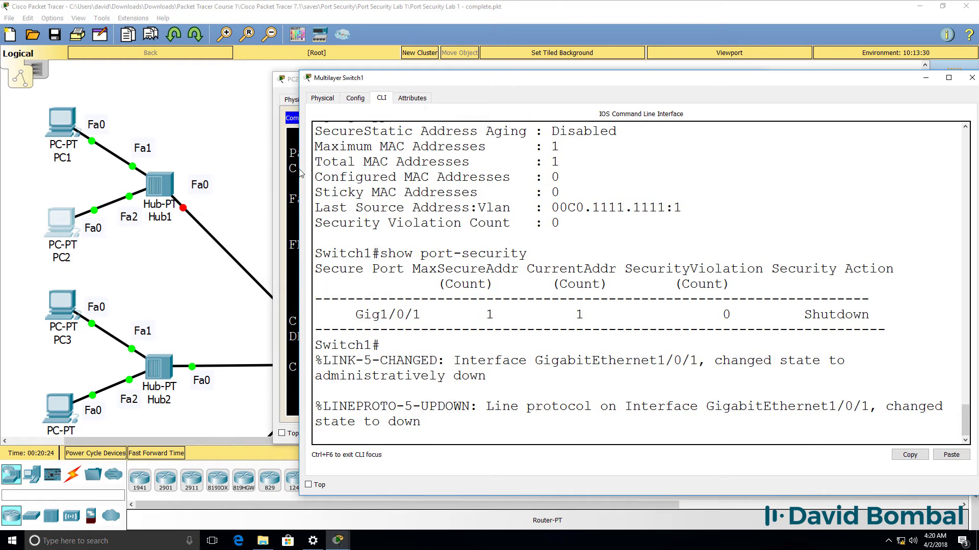
left_click(296, 173)
left_click(755, 253)
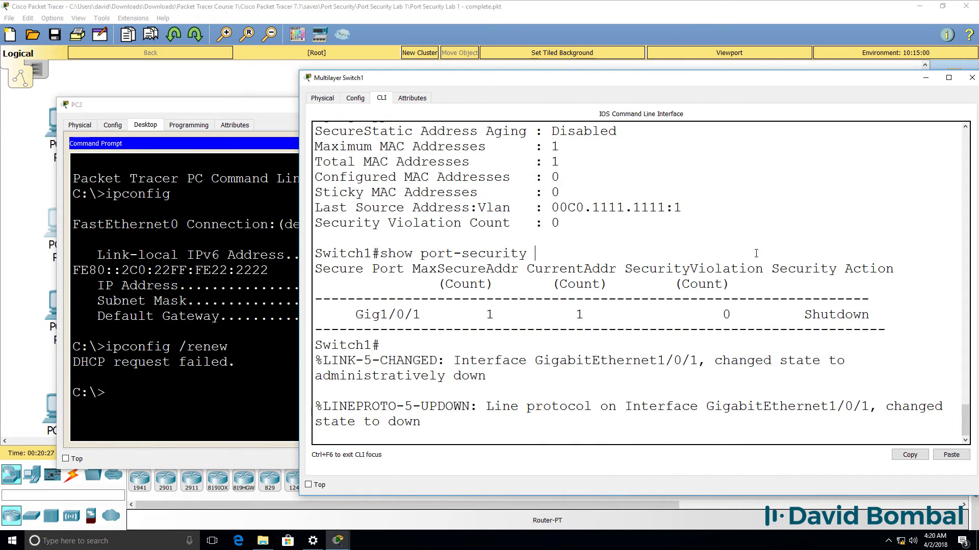
left_click_drag(421, 423, 315, 359)
left_click_drag(244, 363, 64, 347)
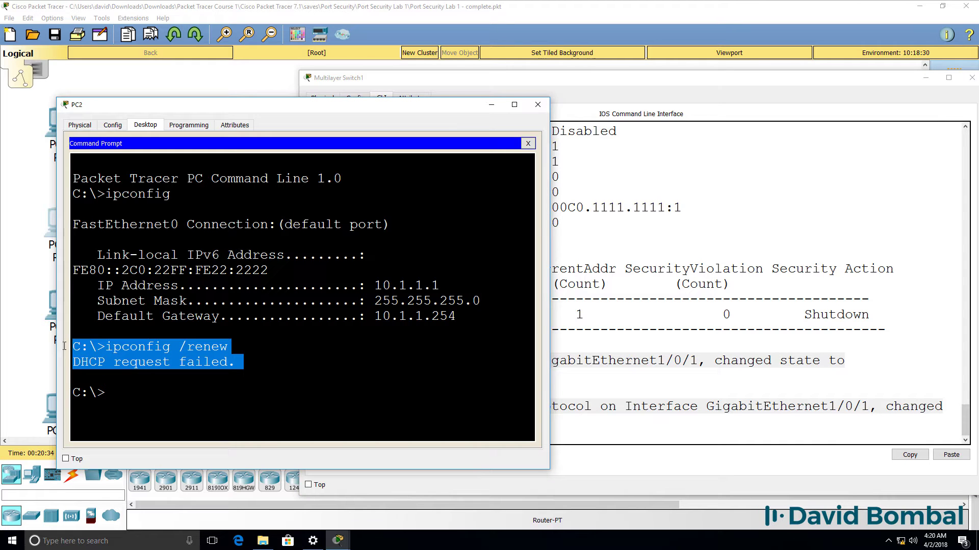
- Return to Switch1's log messages, then run show port-security and examine the violation count and security action for Gig1/0/1
left_click(451, 17)
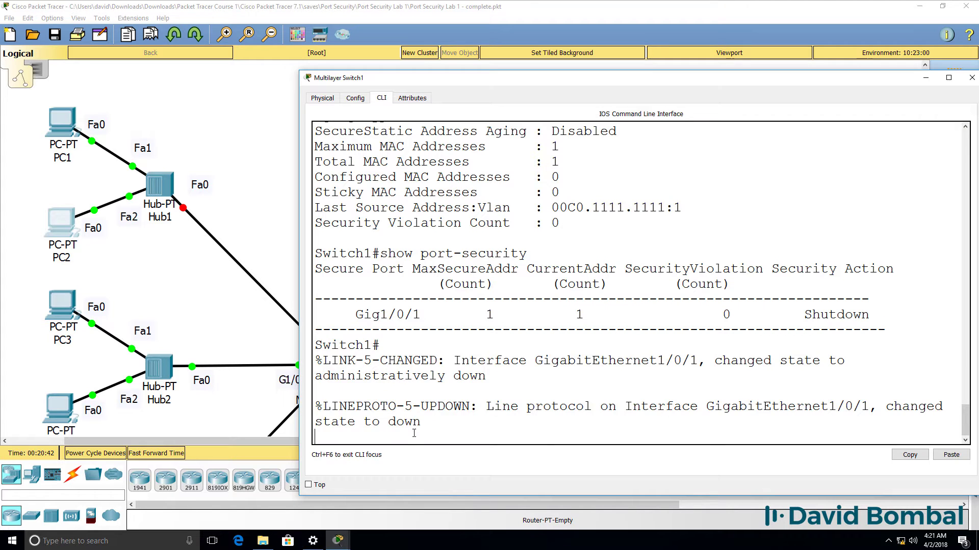
left_click_drag(422, 423, 304, 356)
key("Return")
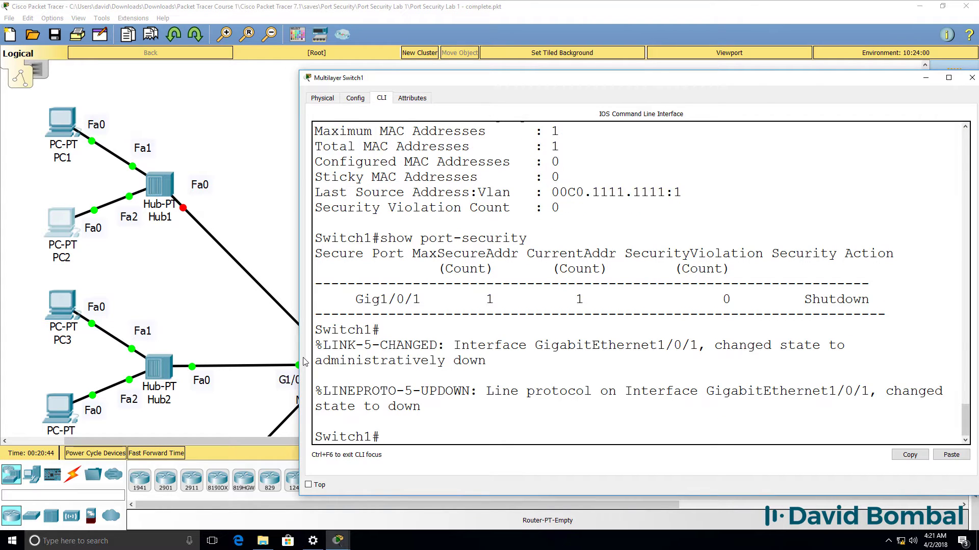
type("show port-security")
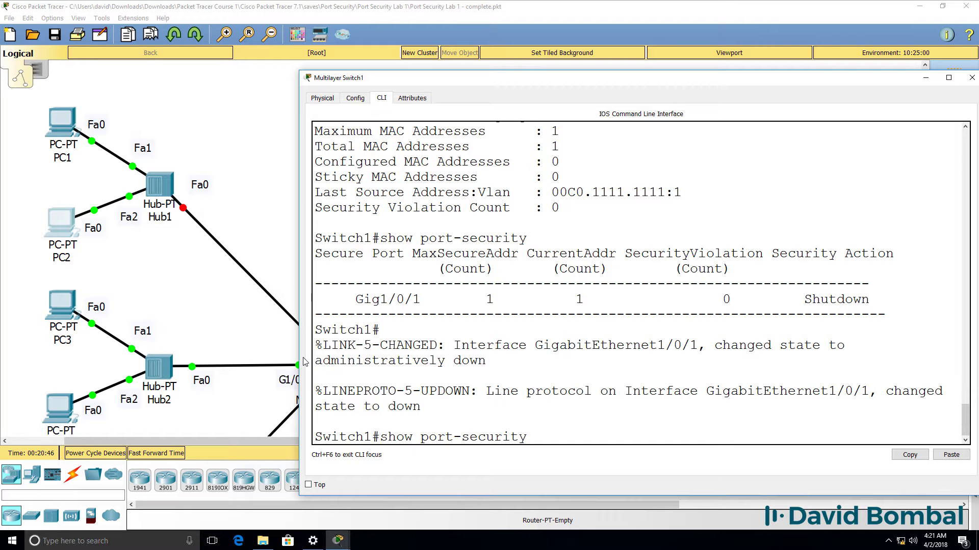
key("Return")
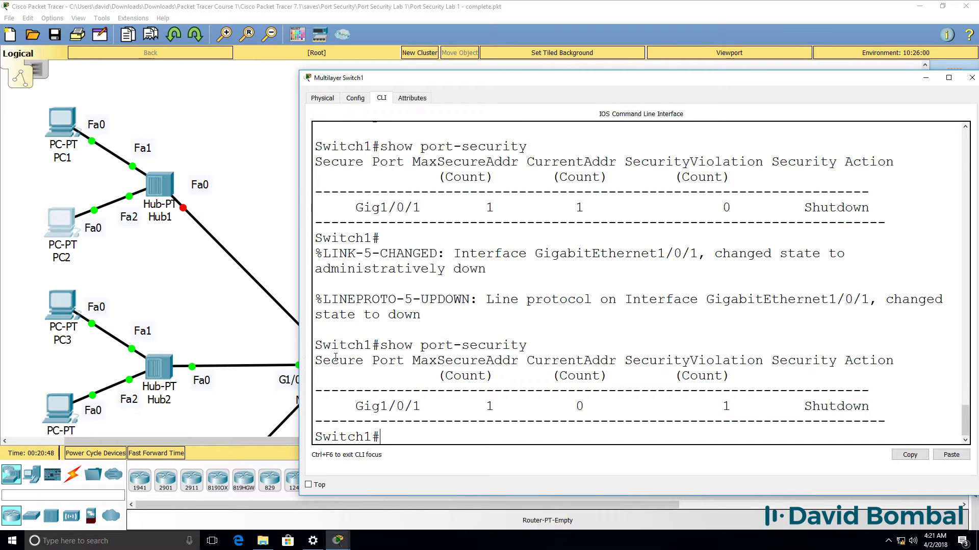
left_click_drag(716, 409, 885, 406)
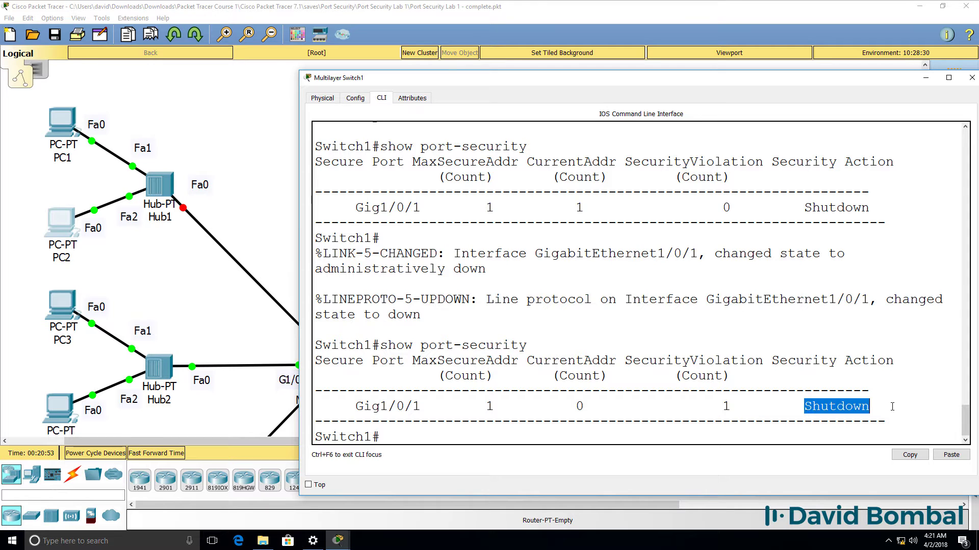
- Run show port-security interface g1/0/1 again and examine the last source address, violation count, maximum MAC addresses and port status
left_click_drag(452, 333, 305, 253)
type("show port-security interface g1/0/1")
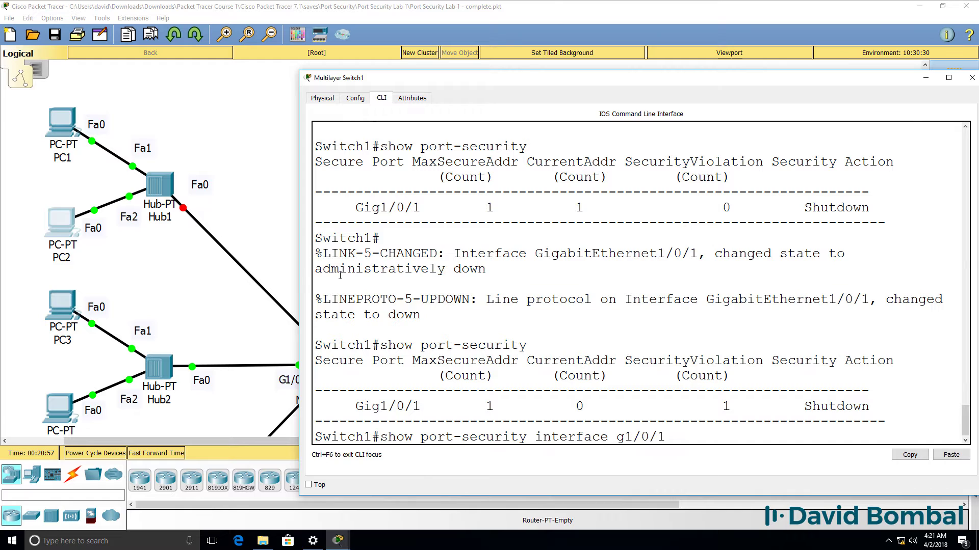
key("Return")
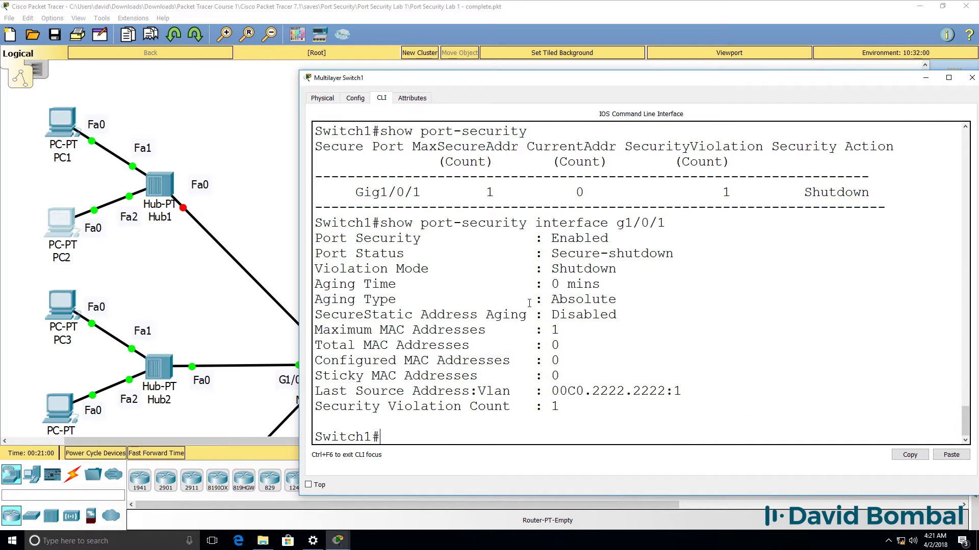
left_click_drag(681, 391, 305, 403)
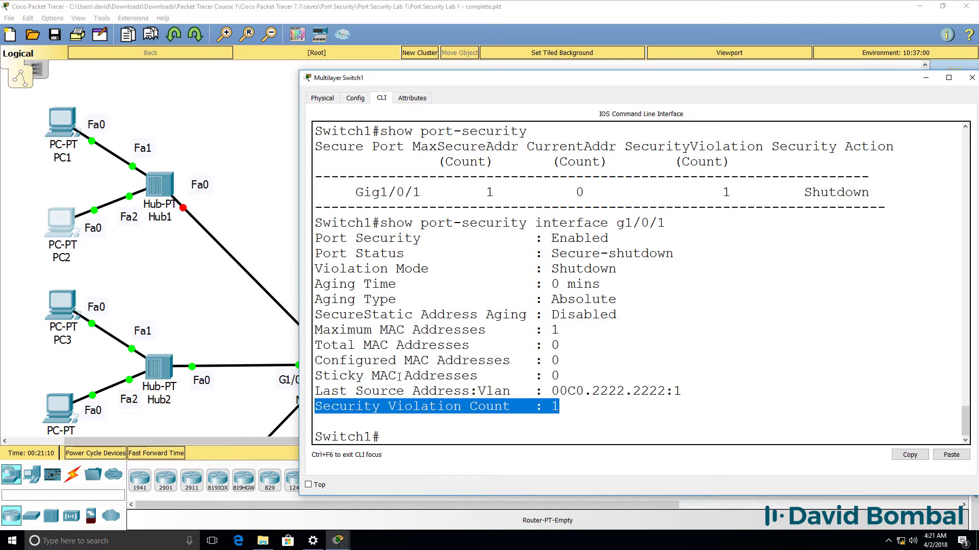
left_click_drag(563, 330, 228, 335)
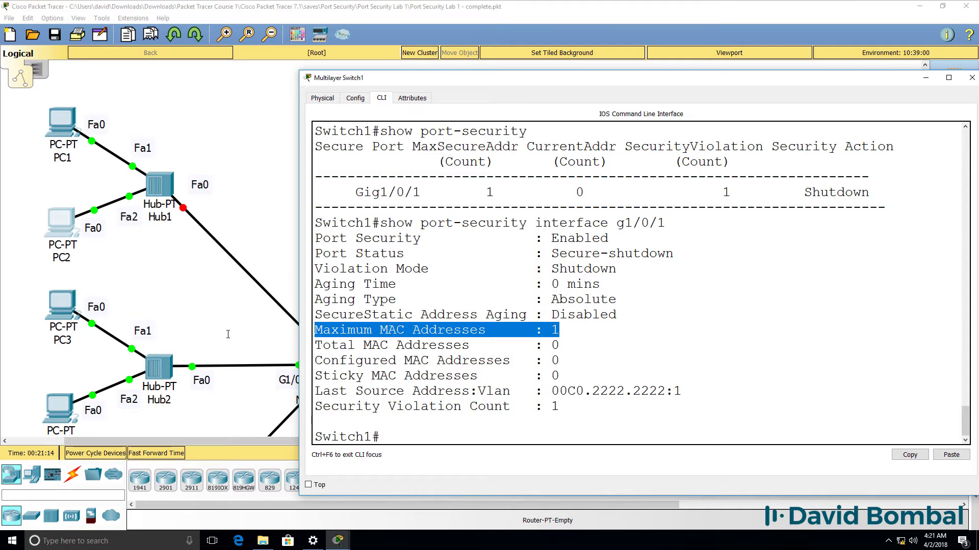
left_click_drag(685, 252, 241, 260)
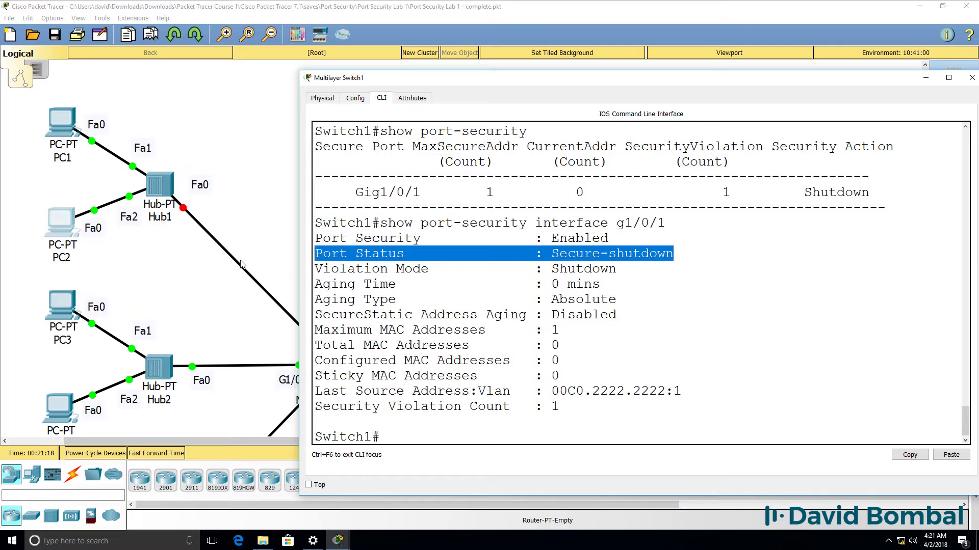
- List the switch interfaces with sh ip int brief and examine the status of GigabitEthernet1/0/1
type("sh ip int brief")
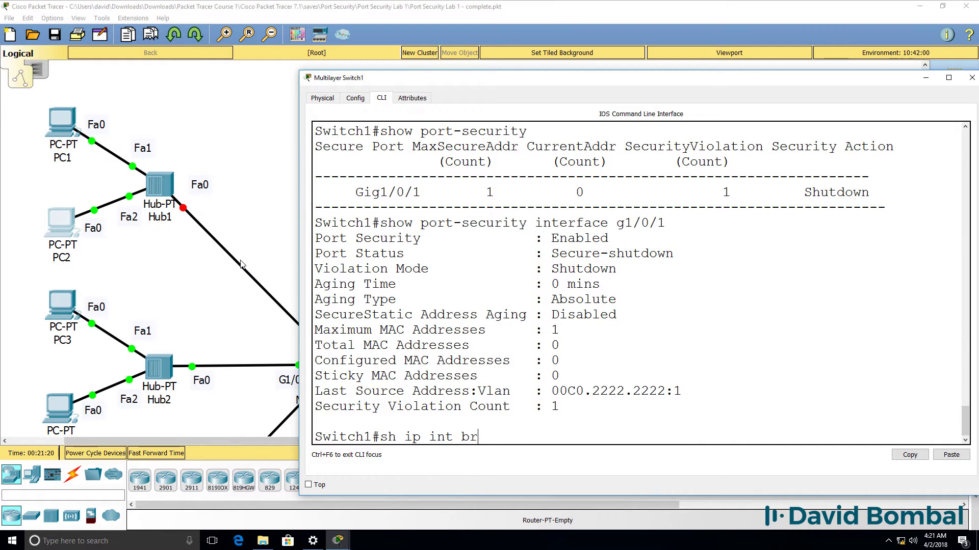
key("Return")
scroll(609, 224, "up", 2)
left_click_drag(937, 171, 312, 176)
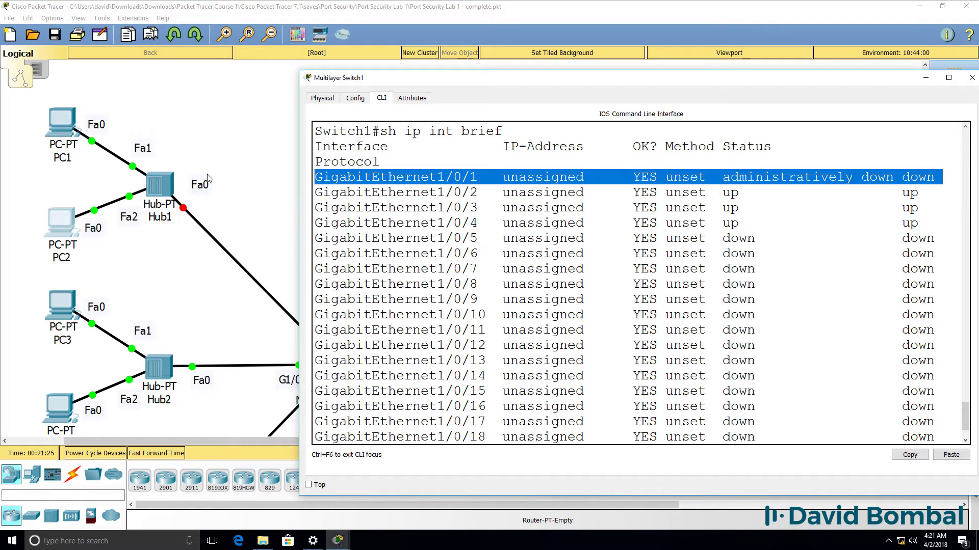
- Leave the interface list and recheck the port status with show port-security interface g1/0/1
type("qshow port-security interface g1/0/1")
key("Return")
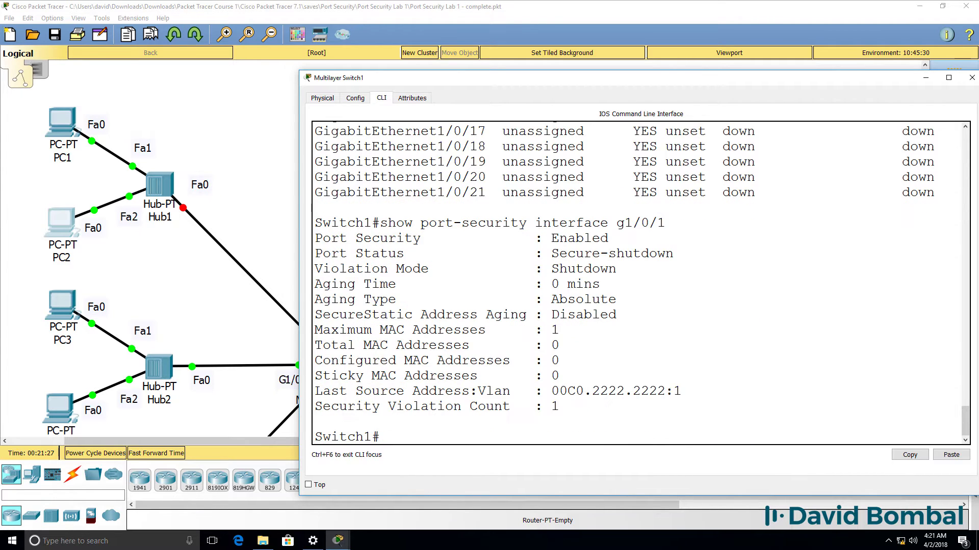
left_click_drag(694, 258, 269, 259)
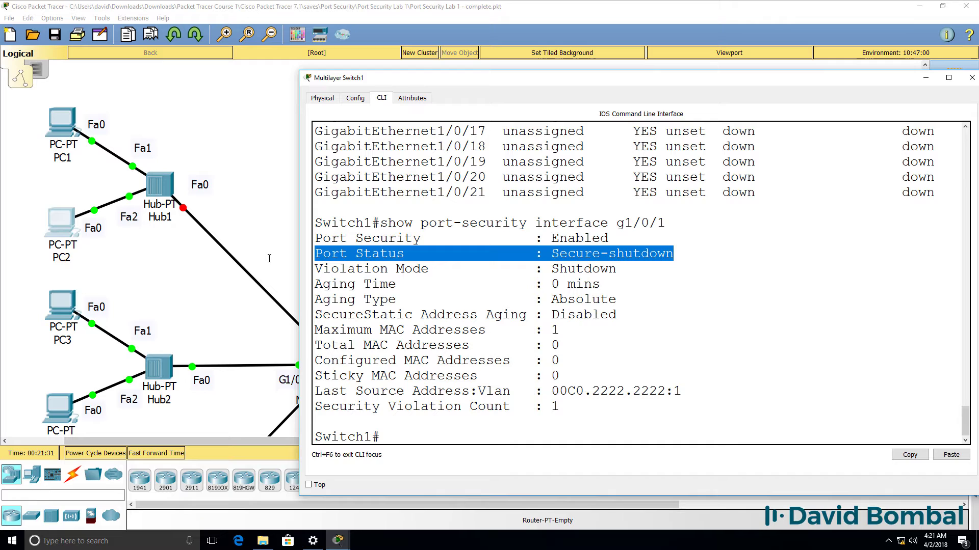
- Run show port-security once more and check the security action against the interface details of g1/0/1
type("sh ip int brief")
key("Up")
key("Return")
type("show port-security")
key("Return")
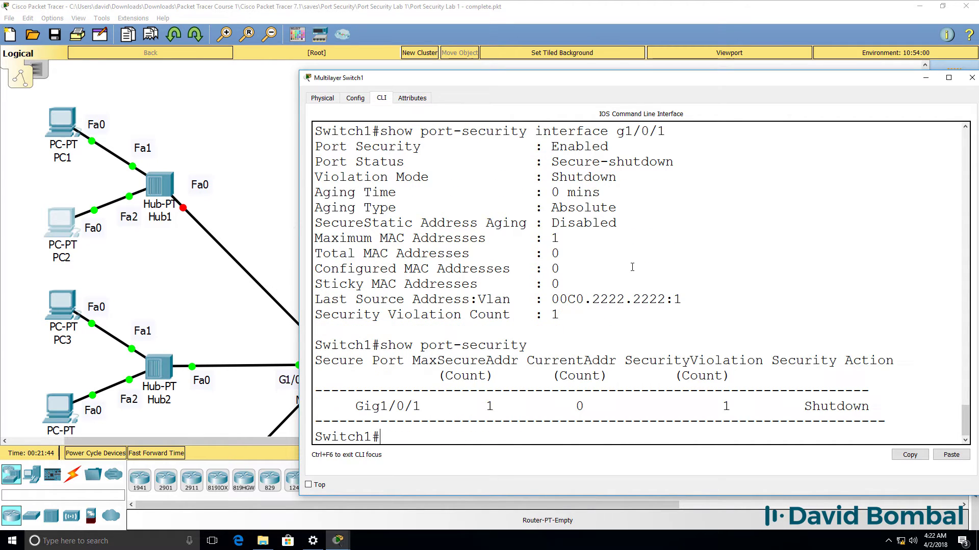
left_click_drag(879, 402, 808, 403)
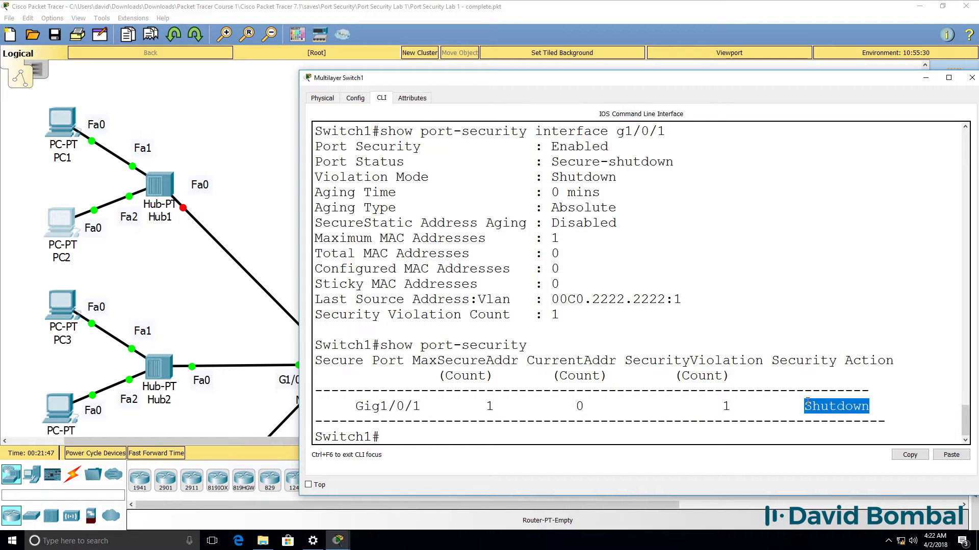
scroll(509, 302, "up", 3)
scroll(408, 345, "down", 3)
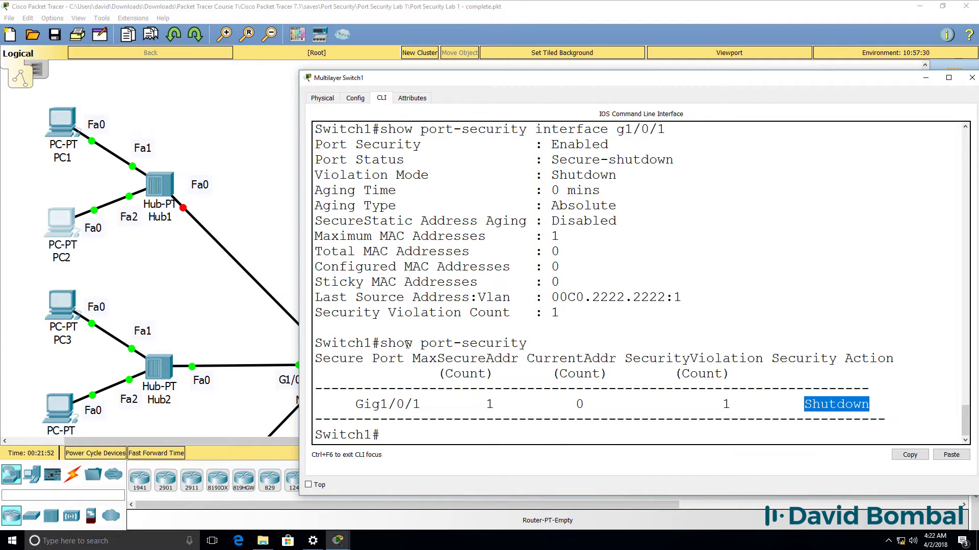
- Compare the port security summary for Gig1/0/1 with the interface's port status, violation mode and last source address
left_click_drag(505, 404, 331, 405)
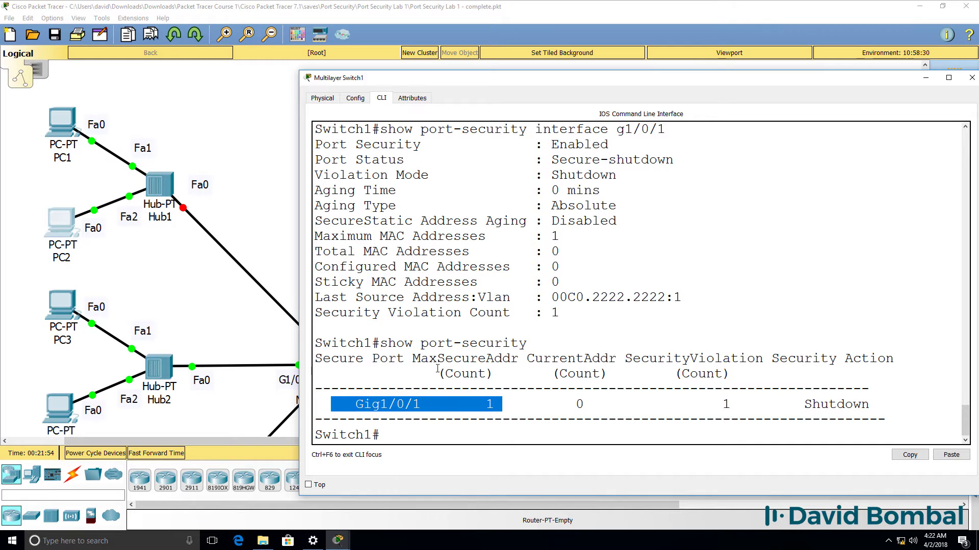
left_click_drag(873, 389, 905, 409)
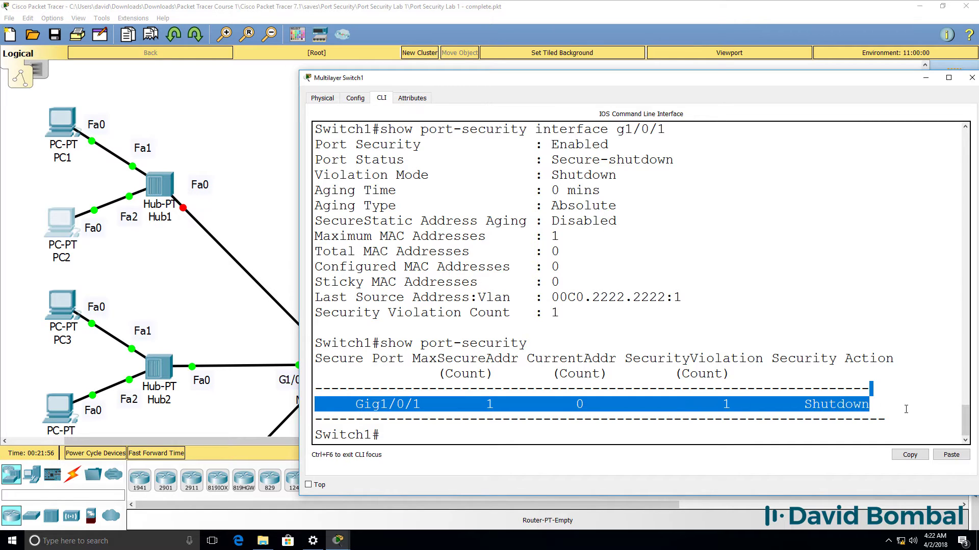
scroll(691, 315, "up", 2)
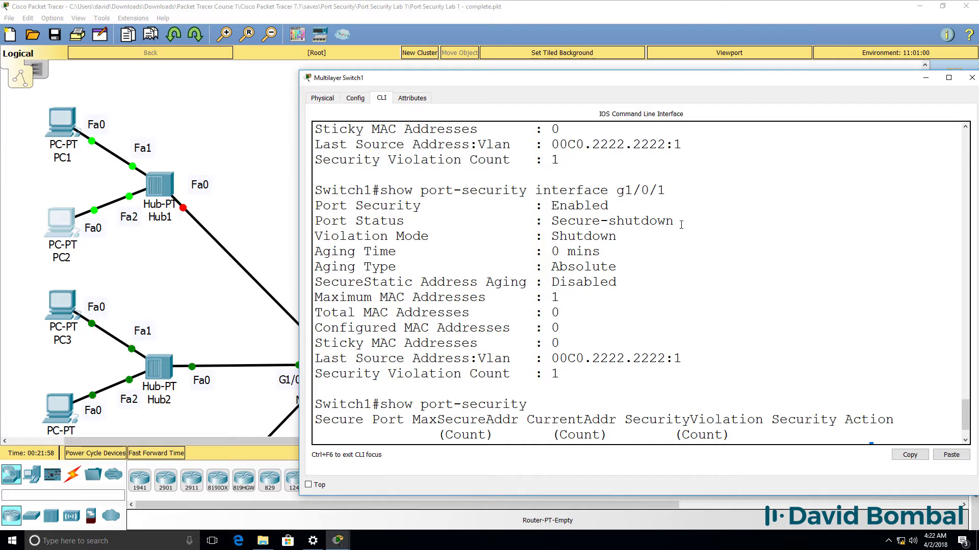
left_click_drag(679, 221, 614, 205)
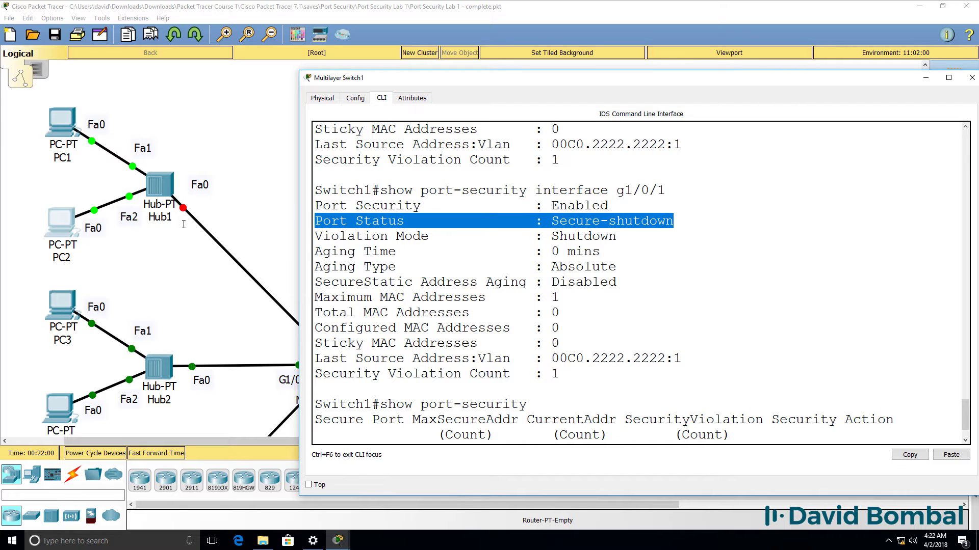
left_click_drag(630, 231, 81, 237)
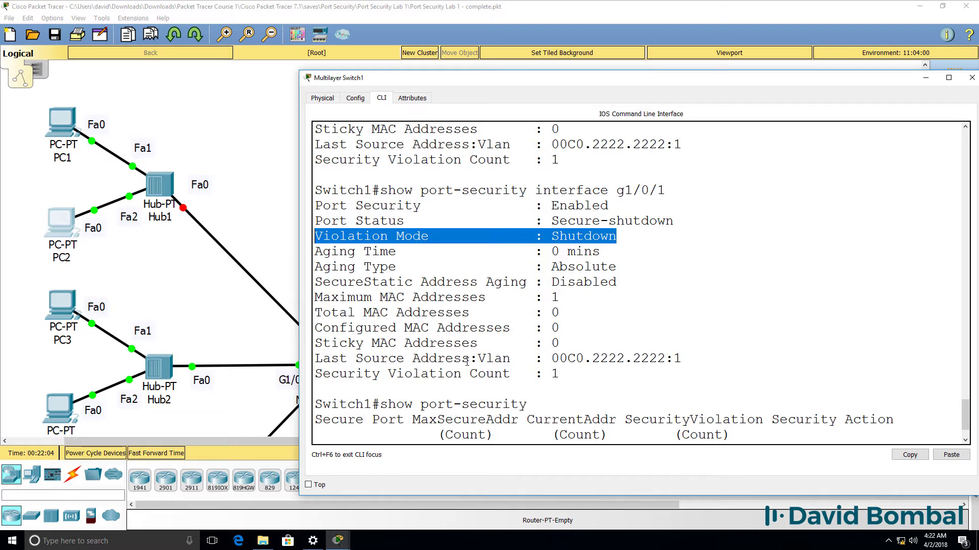
left_click_drag(719, 358, 313, 351)
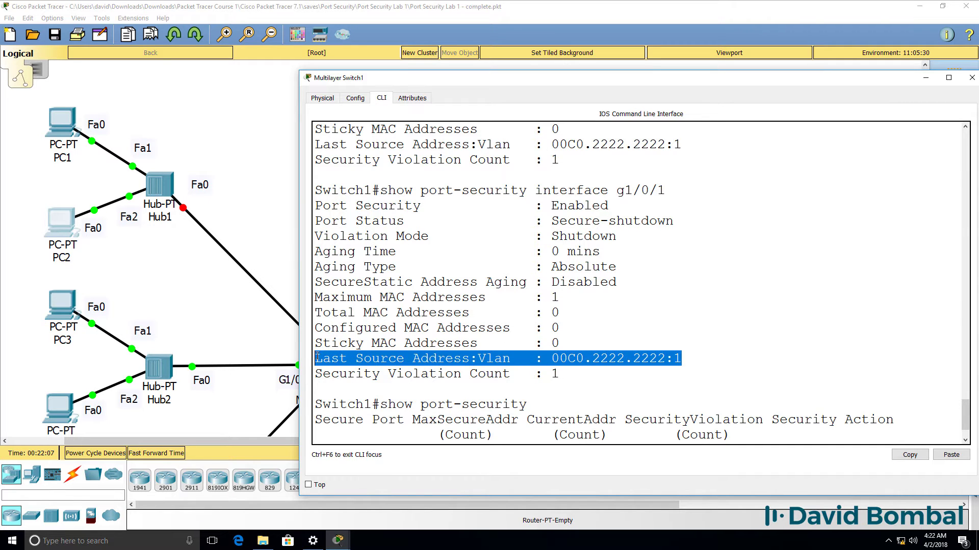
- Review the lab questions, then run sh run on Switch1 and examine the GigabitEthernet1/0/1 section for a stored MAC address
left_click(629, 31)
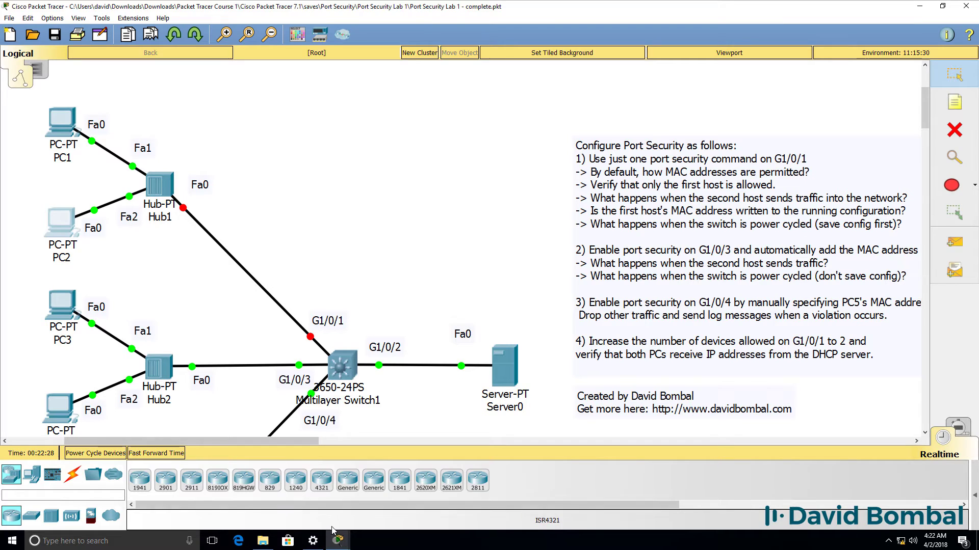
mouse_move(338, 540)
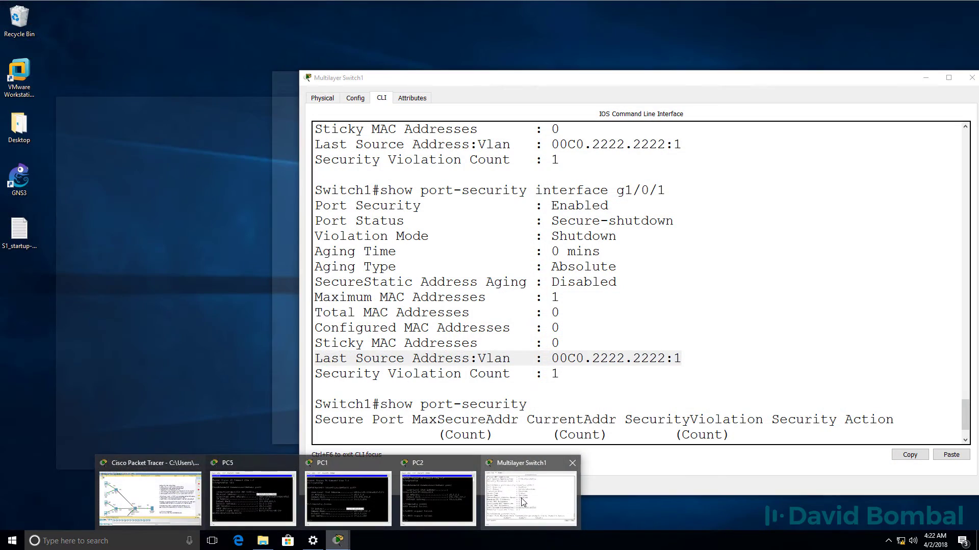
left_click(521, 502)
key("Return")
type("sh run")
key("Return")
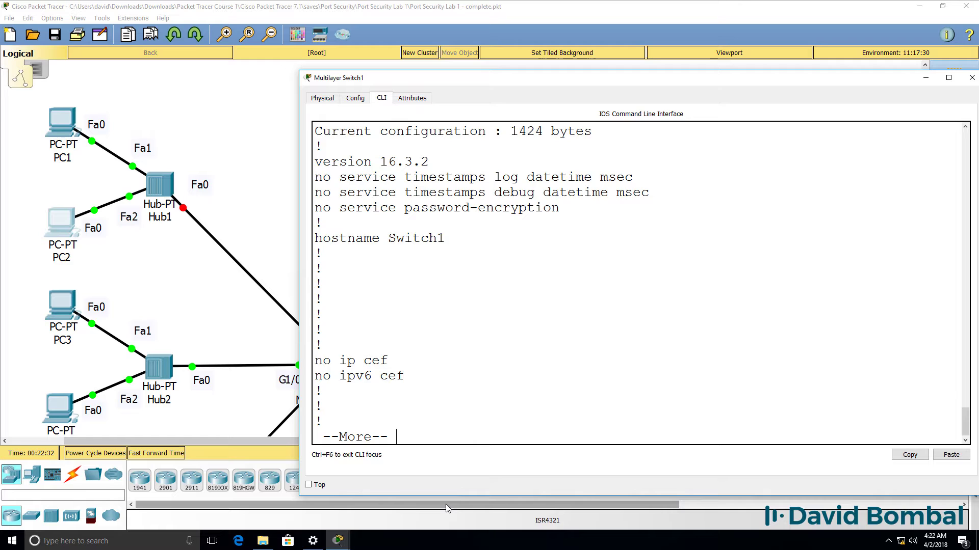
key("space")
key("Return")
key("Return")
key("Return")
key("Return")
key("Return")
key("Return")
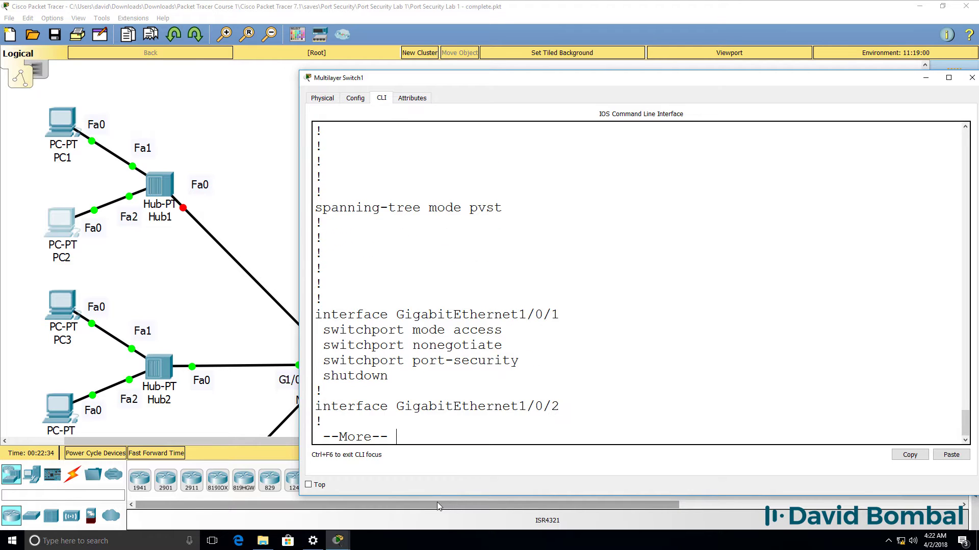
left_click_drag(540, 332, 282, 286)
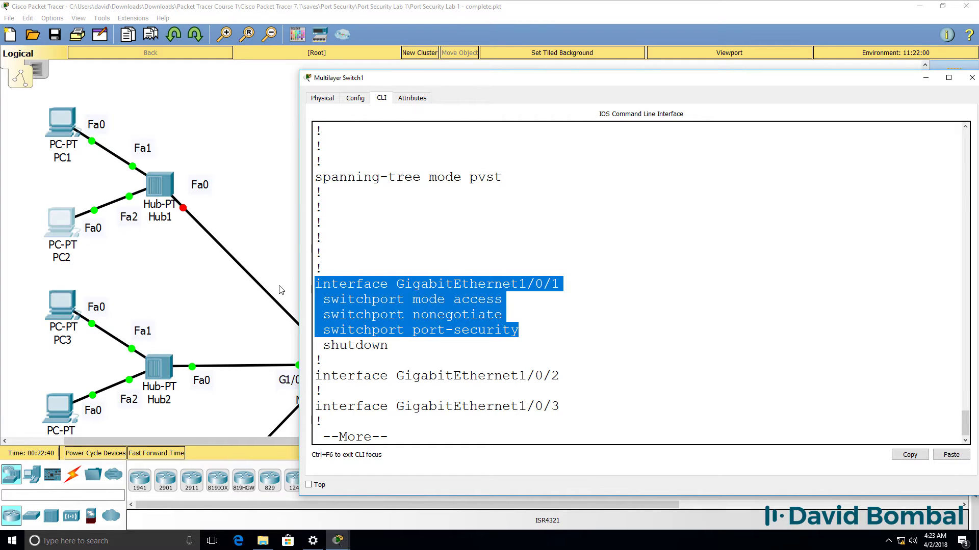
- Display Switch1's MAC address table with show mac address-table and compare its entries with the running configuration
type("show mac")
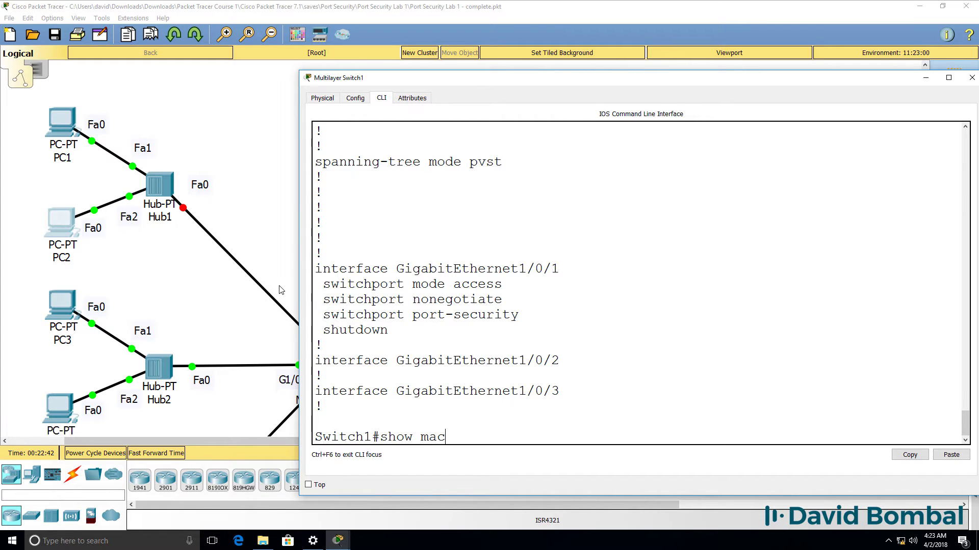
key("Tab")
type("ad")
key("Tab")
key("Return")
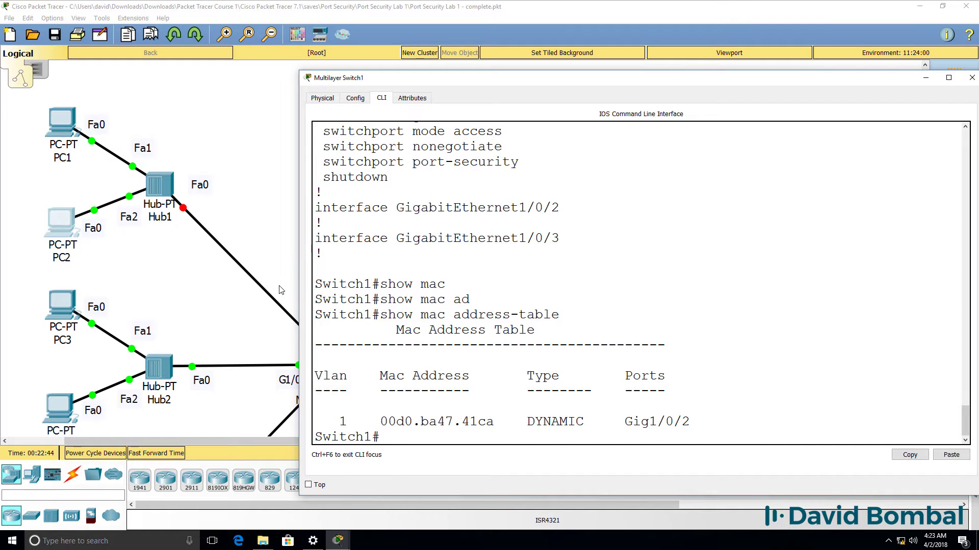
left_click_drag(728, 435, 176, 309)
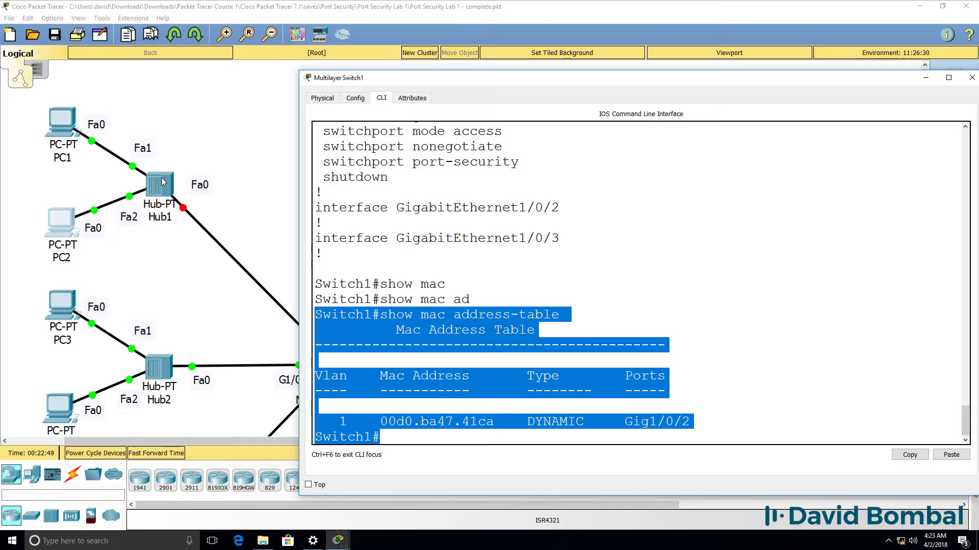
left_click(508, 178)
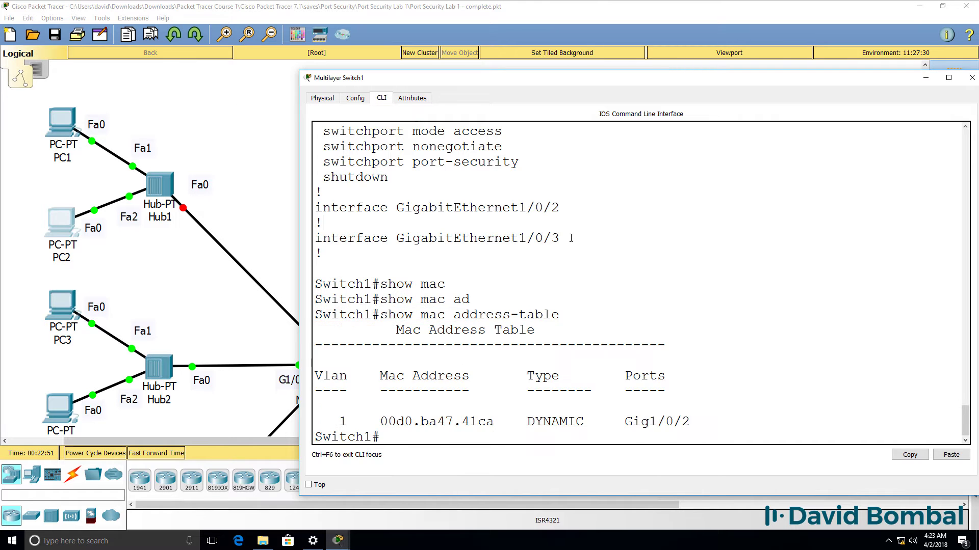
scroll(567, 236, "up", 5)
scroll(566, 236, "up", 1)
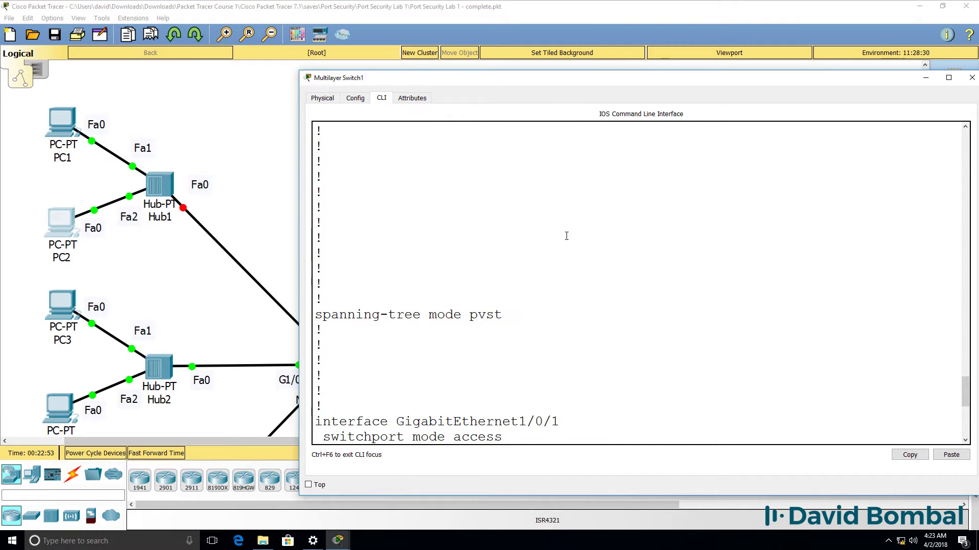
scroll(566, 236, "down", 3)
scroll(565, 236, "down", 4)
- Try to re-enable interface g1/0/1 with no shut, and end configuration mode
type("conf t")
key("Return")
type("int ")
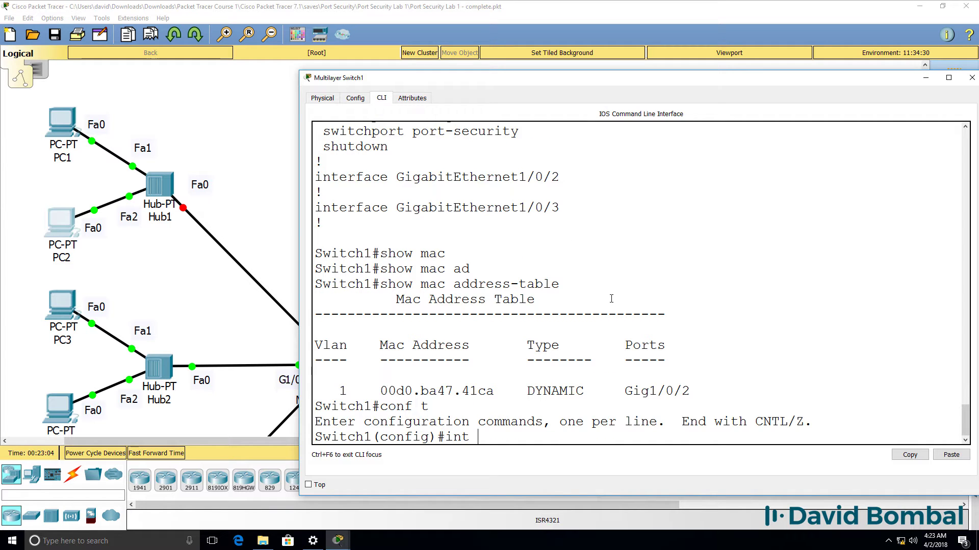
type("g1/0/1")
key("Return")
type("no shut")
key("Return")
type("end")
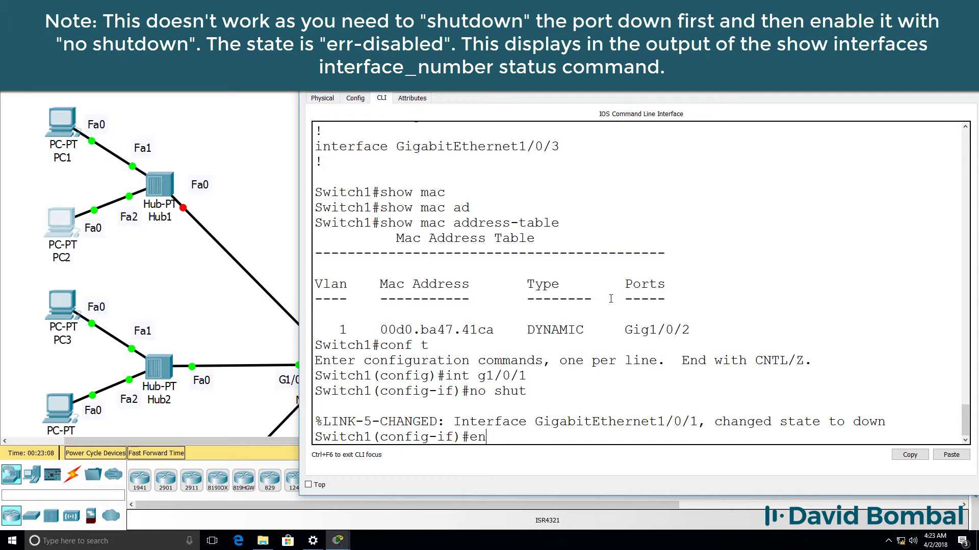
key("Return")
- List the switch interfaces with sh ip int brief, examine the status of GigabitEthernet1/0/1, and quit the listing
key("Up")
key("Up")
key("Up")
key("Up")
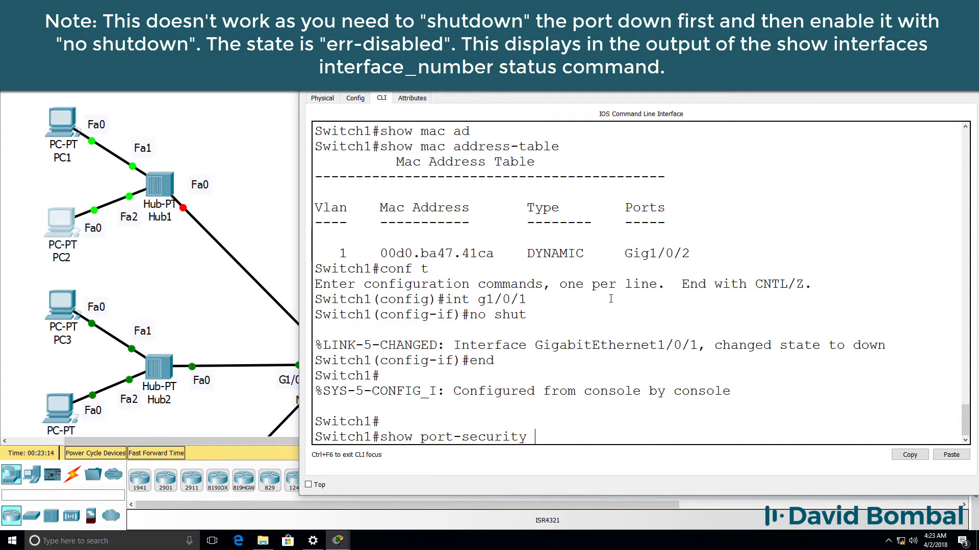
key("Return")
scroll(723, 268, "up", 3)
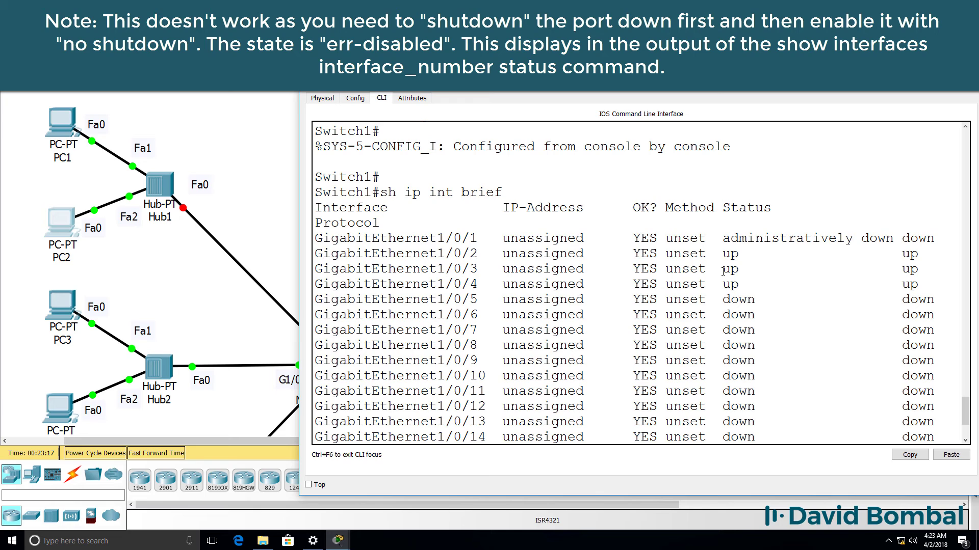
left_click_drag(935, 239, 322, 241)
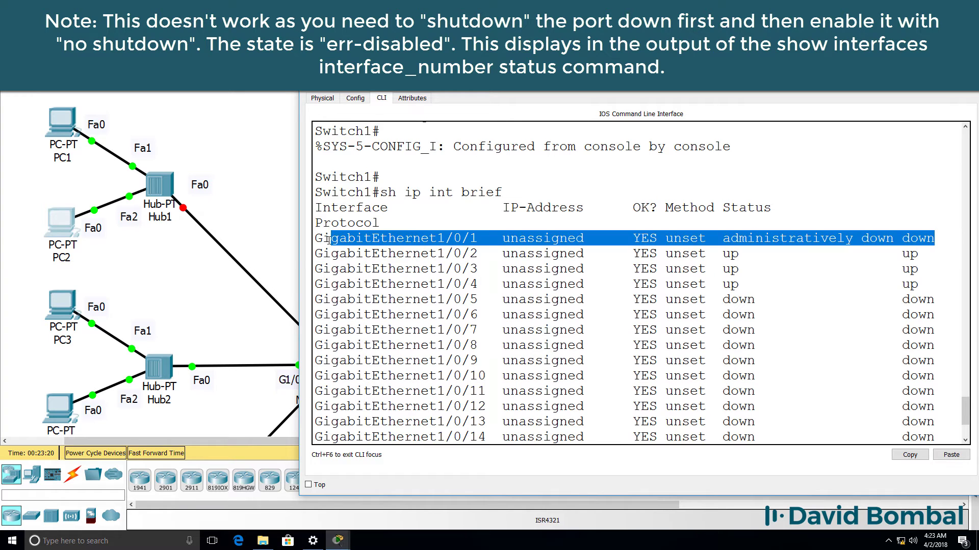
key("ctrl+c")
- Enter interface configuration for g1/0/1 again and try to re-enable the port with no shut
type("conf t")
key("Return")
type("int g0")
key("BackSpace")
type("1/0/1")
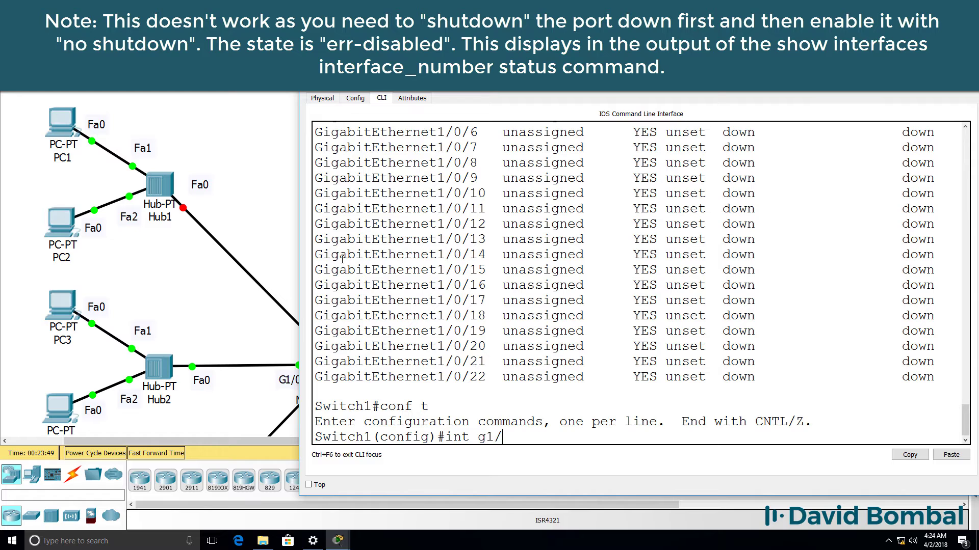
key("Return")
type("no shut")
key("Return")
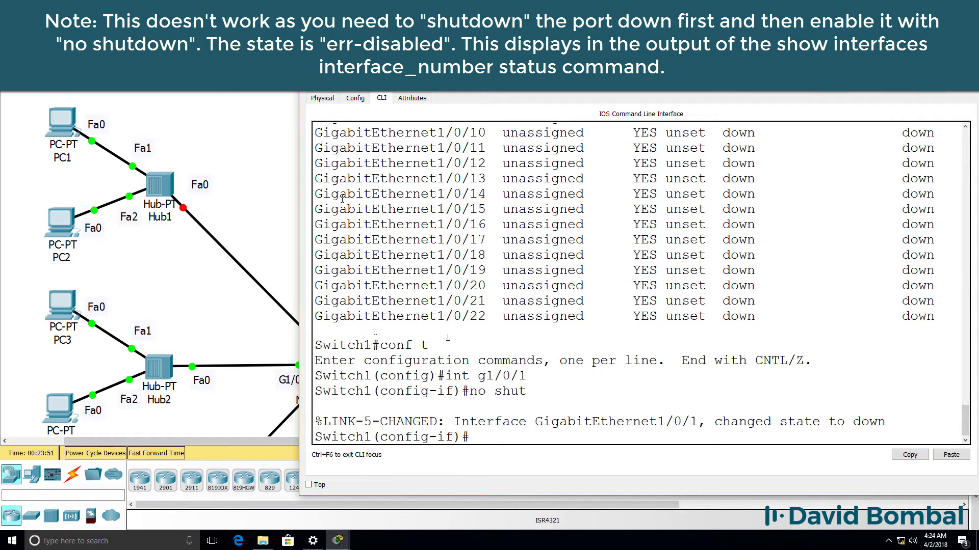
key("Return")
key("Return")
- Reset interface g1/0/1 by applying shut followed by no shut, and end configuration mode
type("sht")
key("Return")
type("shut")
key("Return")
key("Return")
key("Return")
type("no shut")
key("Return")
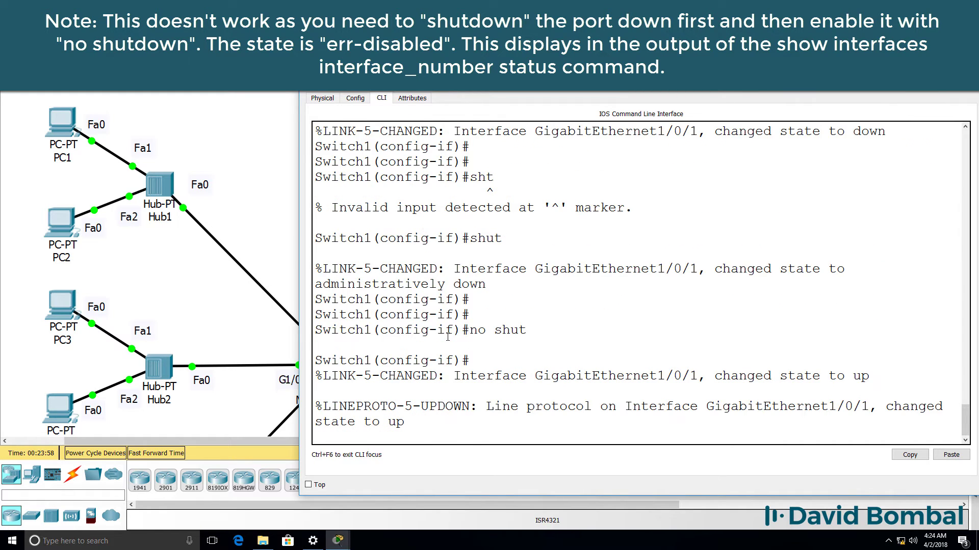
key("Return")
key("Return")
key("Return")
type("end")
key("Return")
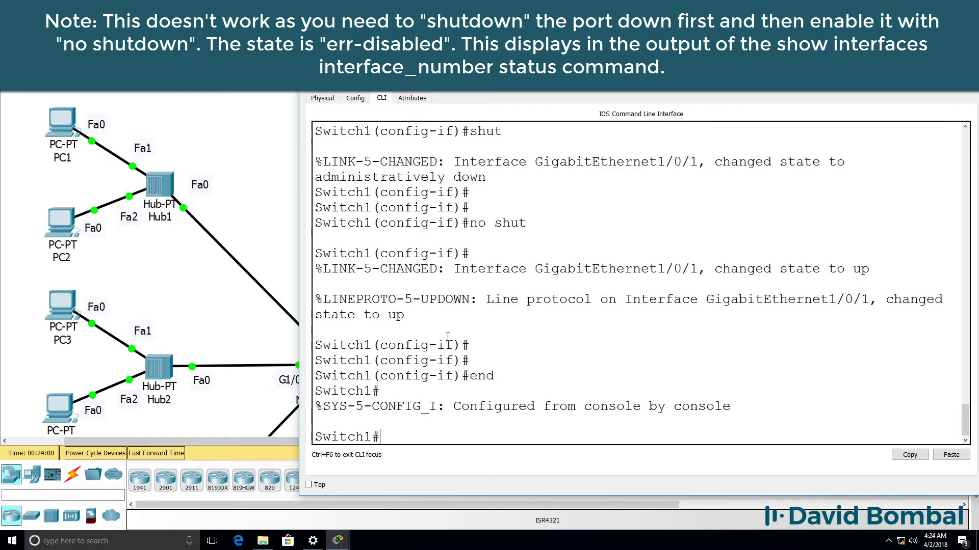
- Run sh ip int brief and page through the complete interface list to check the port states
key("Return")
key("Return")
key("Return")
type("conf t")
key("BackSpace")
key("BackSpace")
key("BackSpace")
key("BackSpace")
key("BackSpace")
key("BackSpace")
type("sh ip int brief")
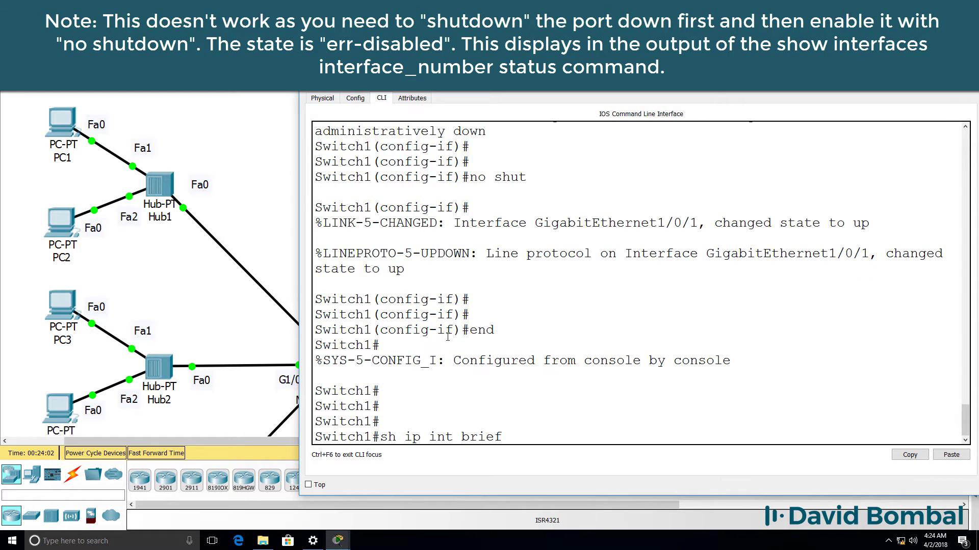
key("Return")
key("space")
key("space")
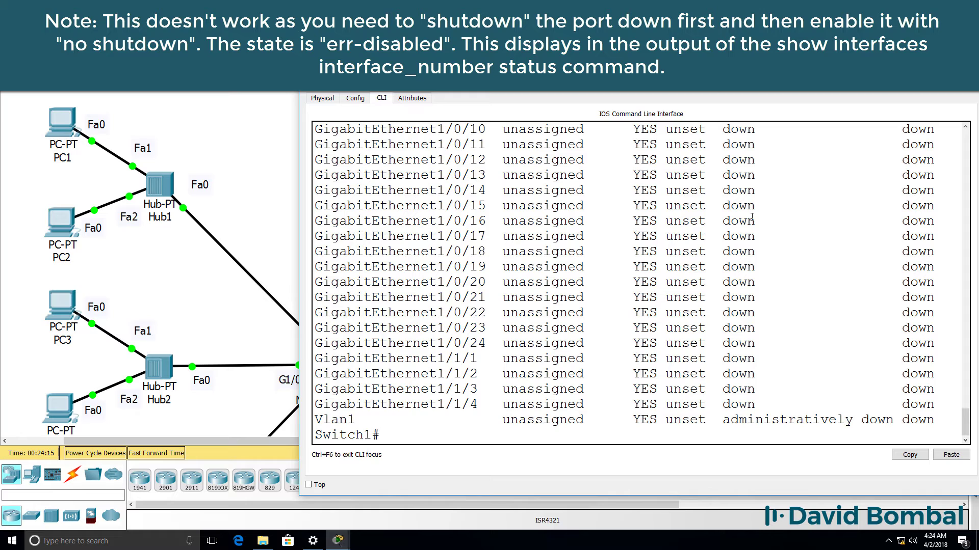
- Check Switch1's MAC address table with sh mac address-table after the port reset
type("sh mac ad")
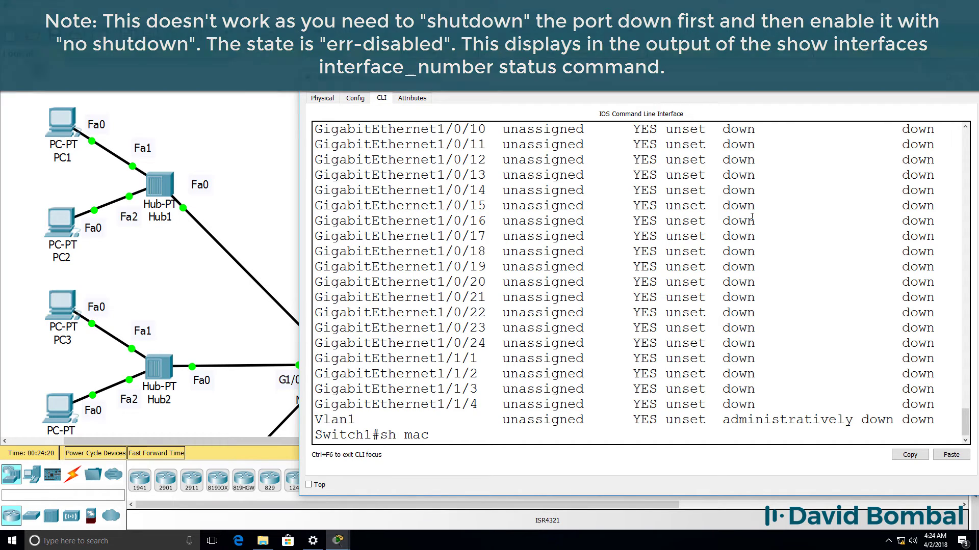
key("Tab")
key("Return")
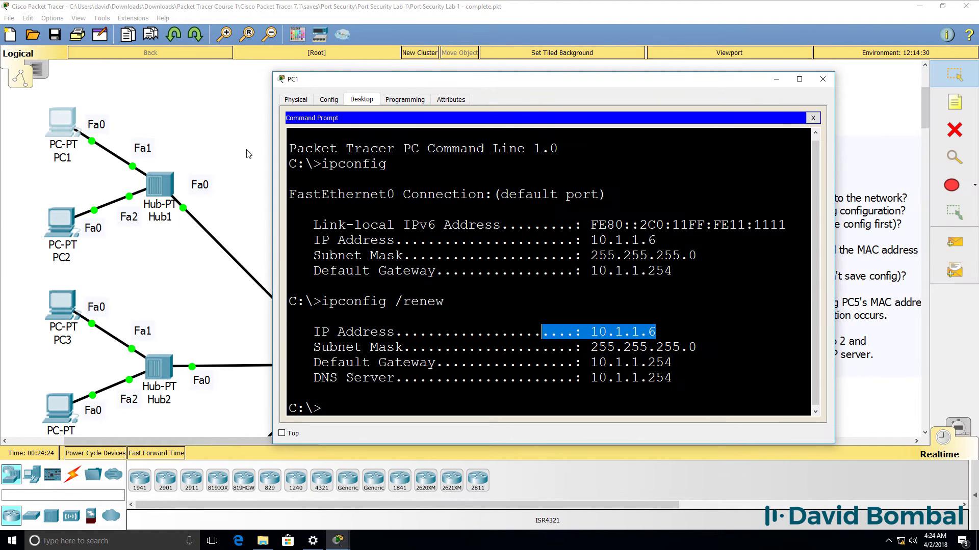
- Renew PC1's IP address with ipconfig /renew and recheck the switch's MAC address table for PC1's entry on Gig1/0/1
key("Up")
key("Return")
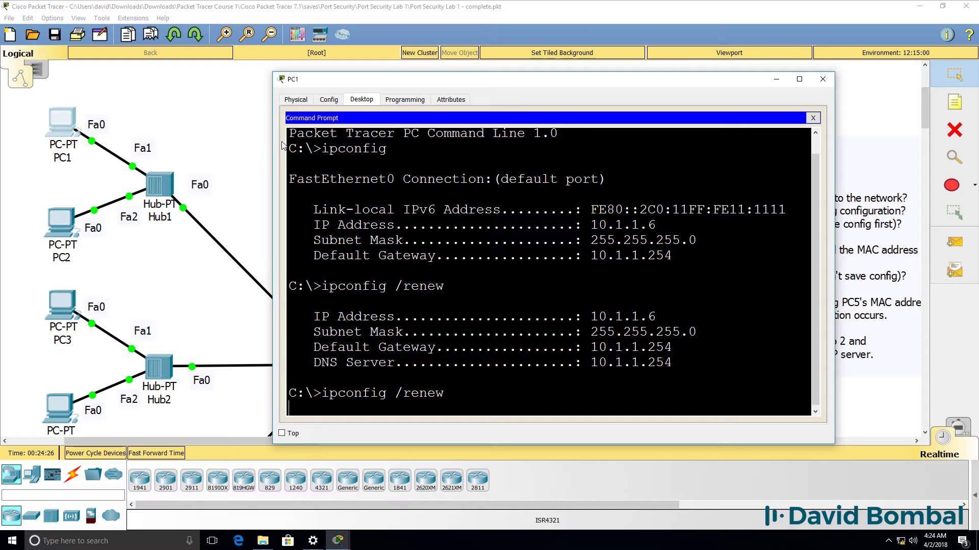
left_click(387, 14)
left_click(364, 354)
key("Up")
key("Return")
left_click_drag(686, 423, 329, 421)
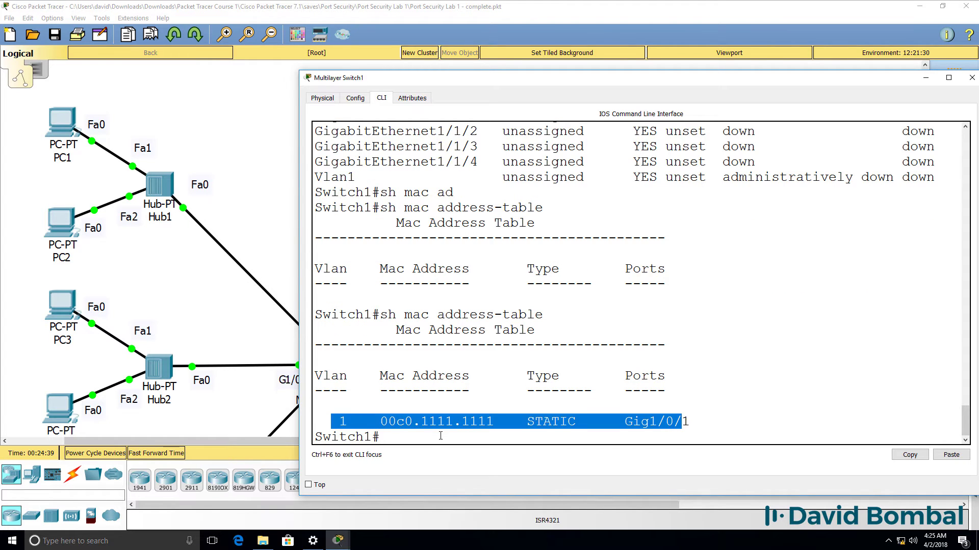
- Rerun sh ip int brief on Switch1 to view the interface states, and quit the listing
key("Up")
key("Up")
key("Up")
key("Return")
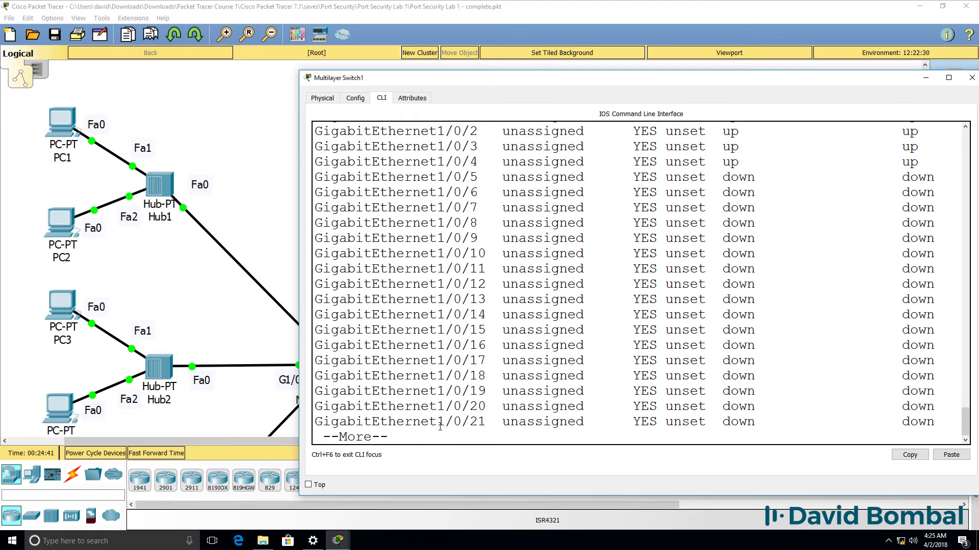
key("q")
- Run show port-security and check the current address and violation counts for Gig1/0/1
scroll(549, 361, "down", 3)
type("show por")
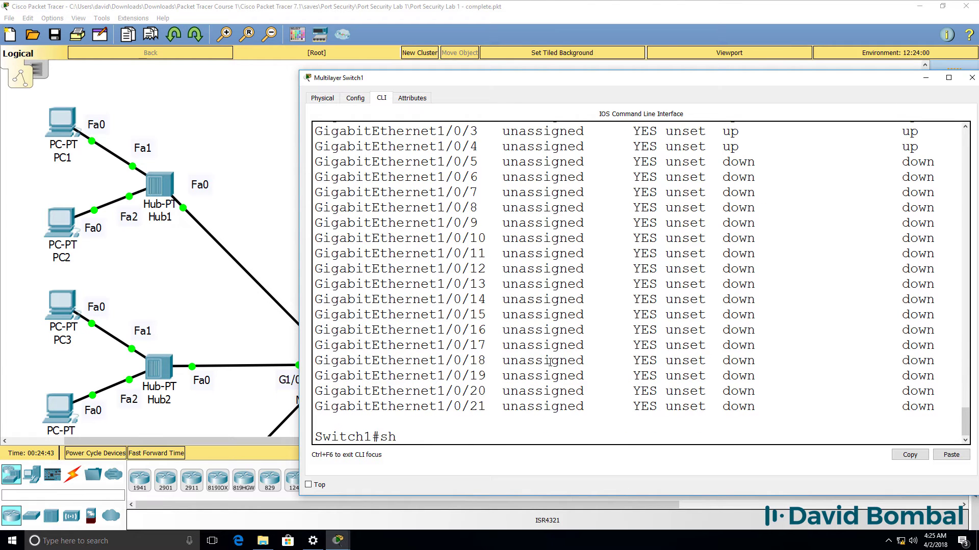
key("Tab")
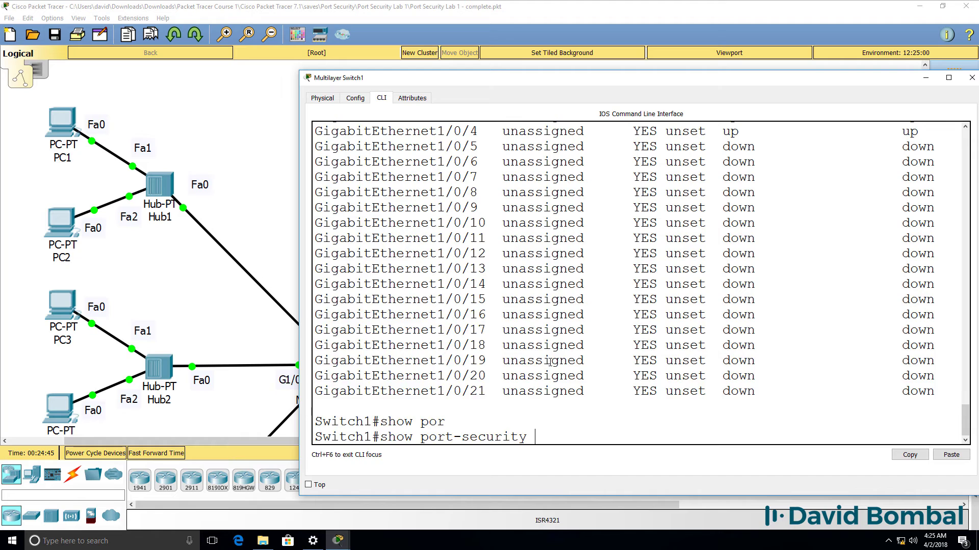
key("Return")
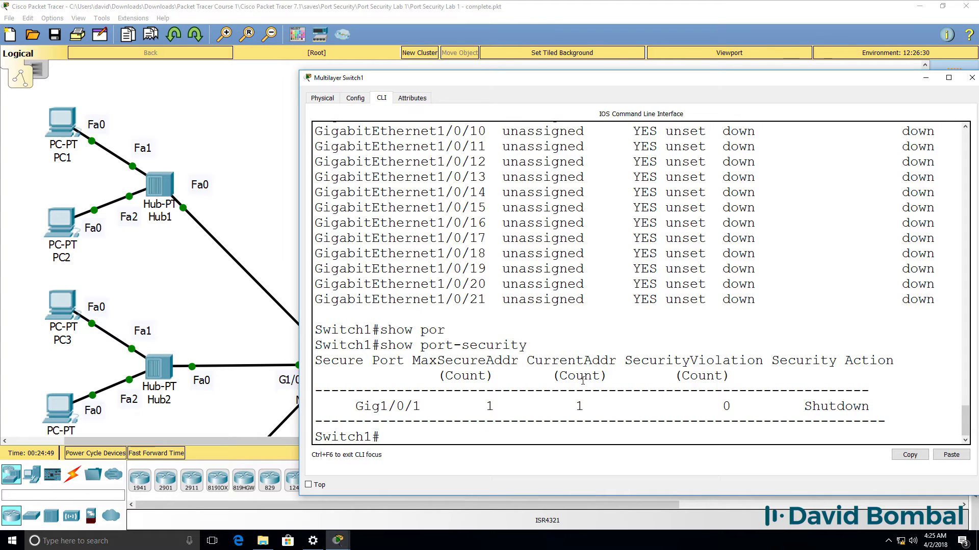
- Display the running configuration with sh run and examine the port security lines under GigabitEthernet1/0/1
left_click_drag(584, 406, 351, 411)
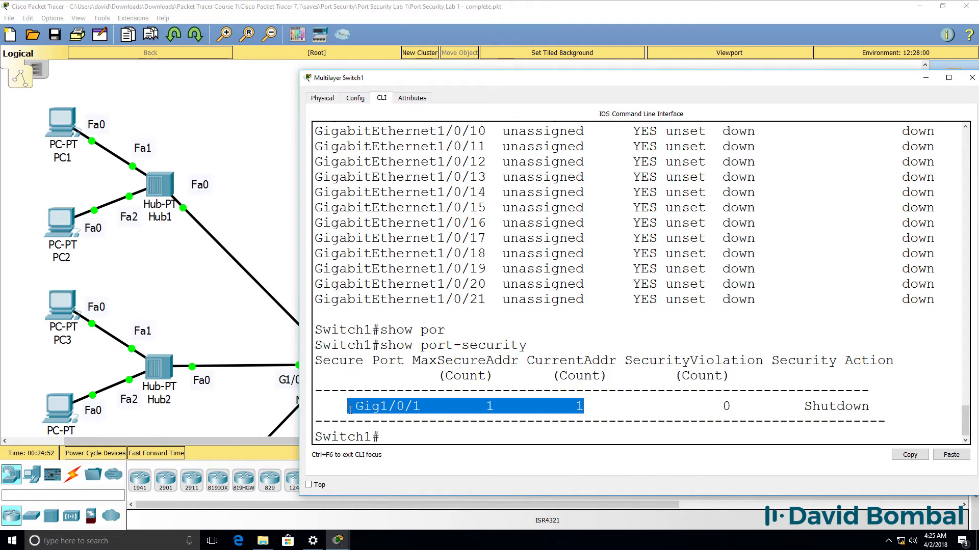
type("sh run")
key("Return")
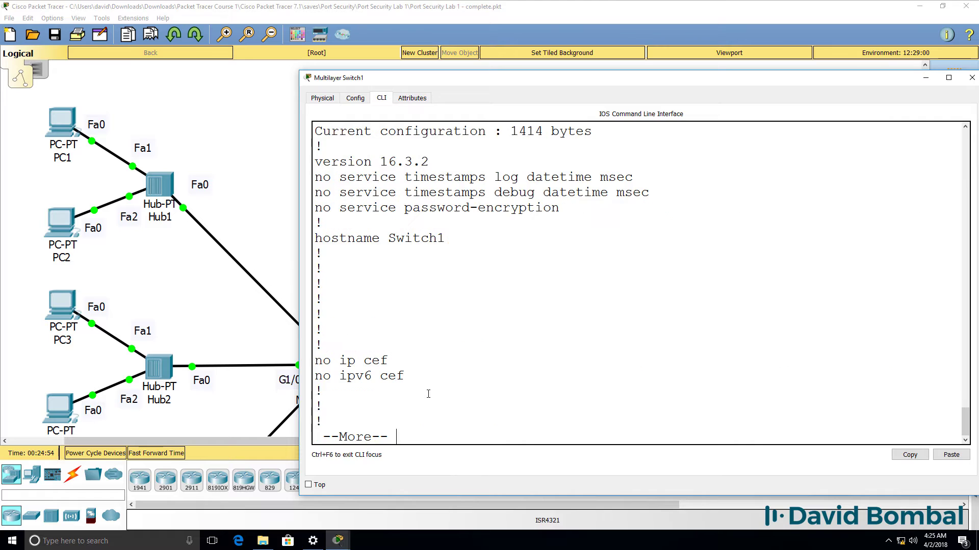
key("space")
key("Return")
key("Return")
key("Return")
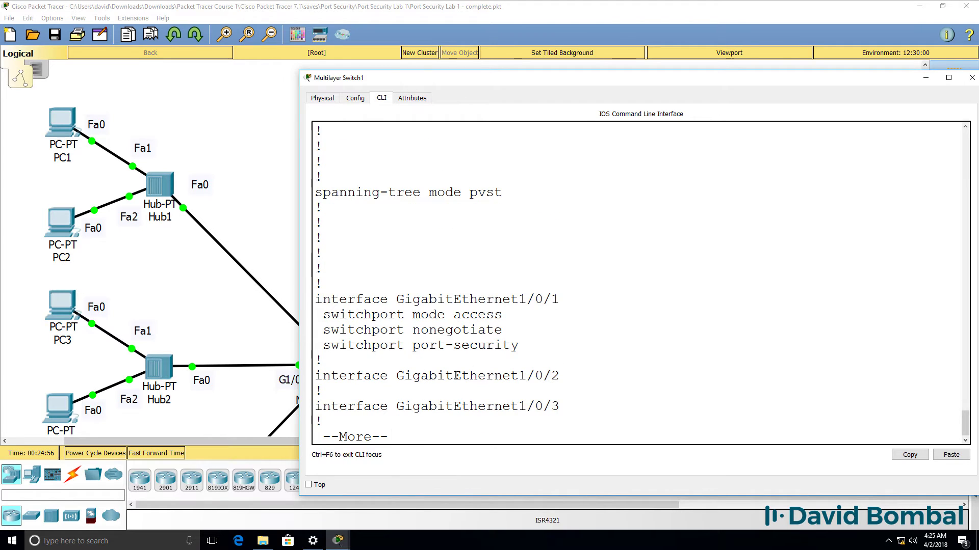
left_click_drag(547, 354, 249, 285)
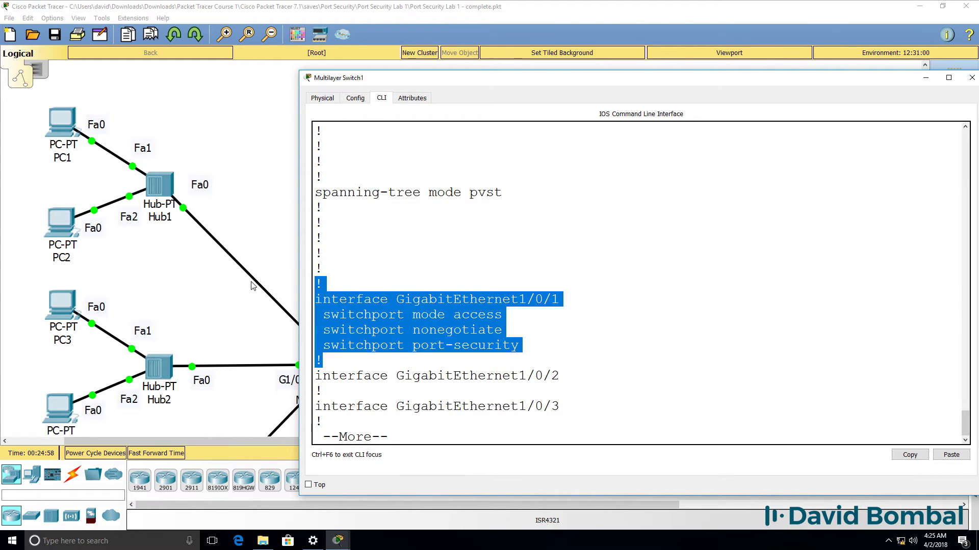
- Save Switch1's configuration with wr and reload the switch, confirming the restart
type("witch1#wr")
key("Return")
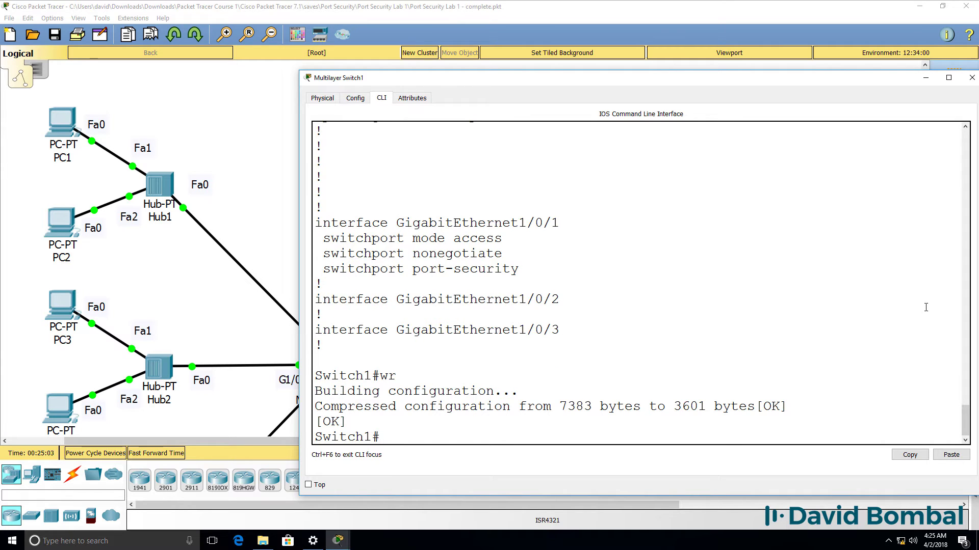
type("reload")
key("Return")
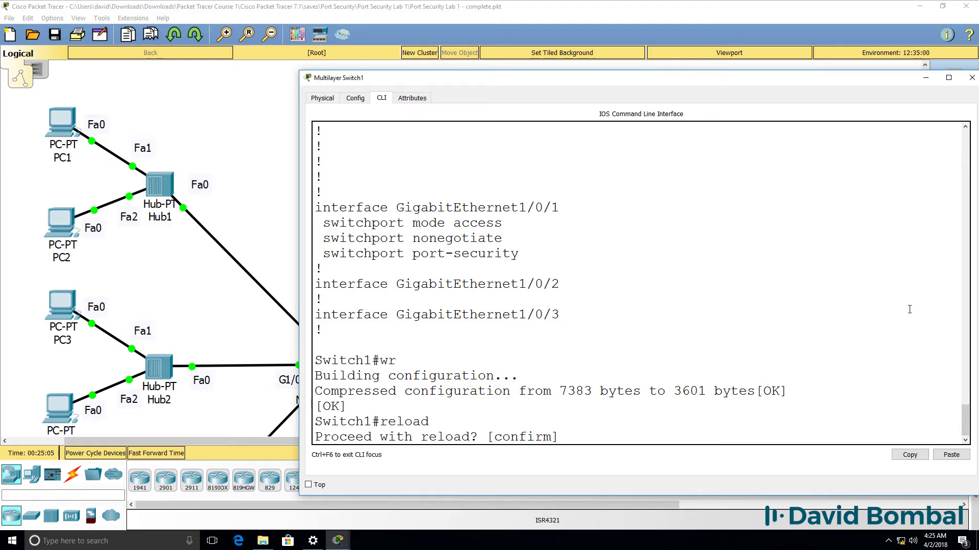
key("Return")
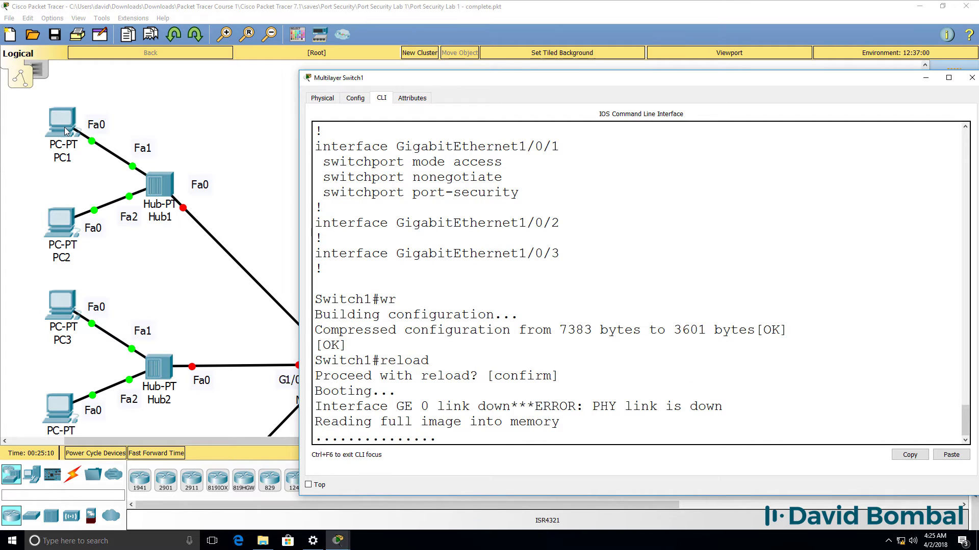
- Set the IPv4 gateway/DNS mode to Static on PC1 and PC2
left_click(66, 131)
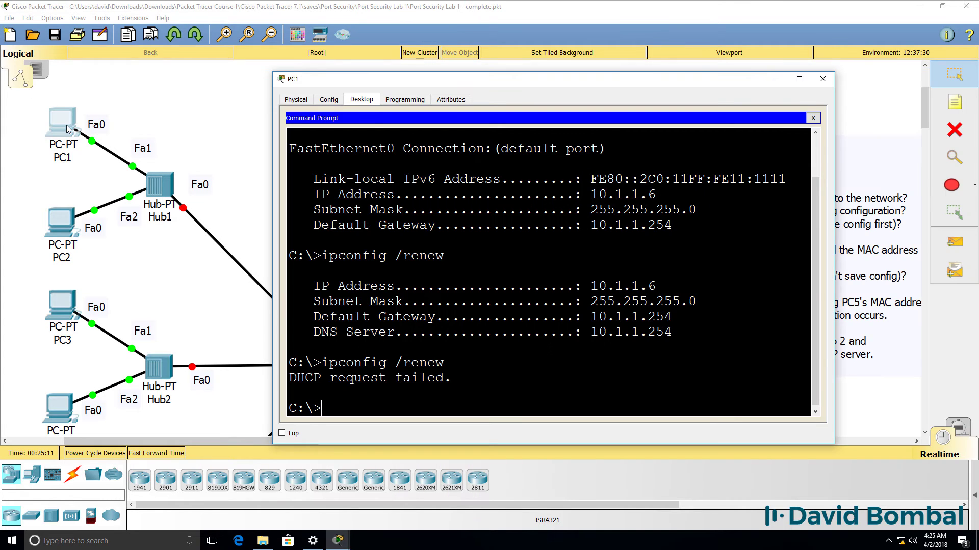
left_click(329, 100)
left_click(403, 189)
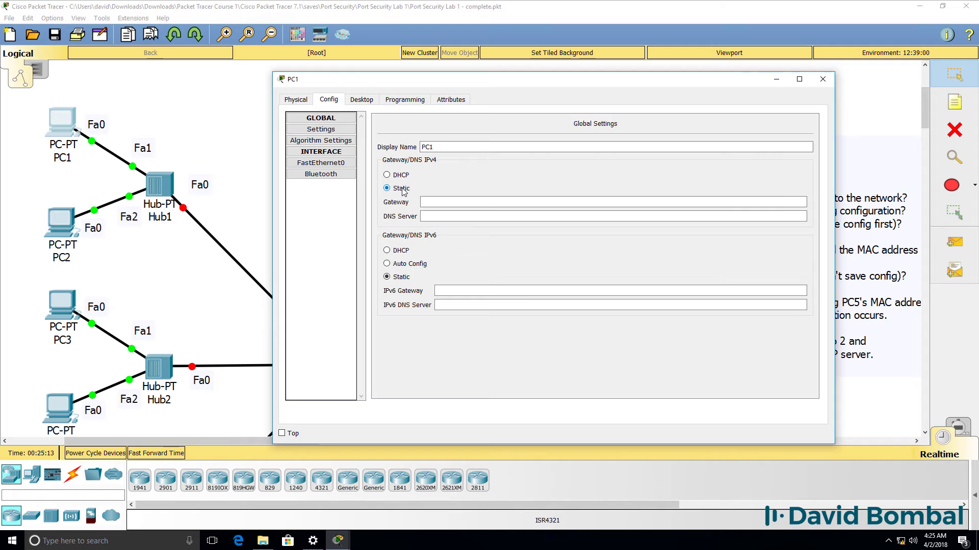
left_click(361, 99)
left_click(329, 100)
left_click(68, 229)
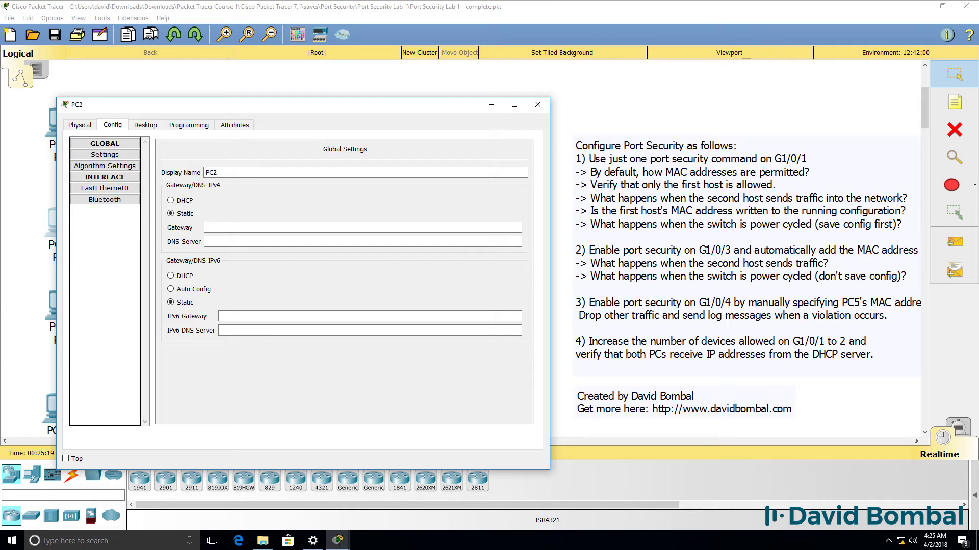
- Return to the rebooted Switch1 CLI and enter privileged EXEC mode with en
left_click(337, 540)
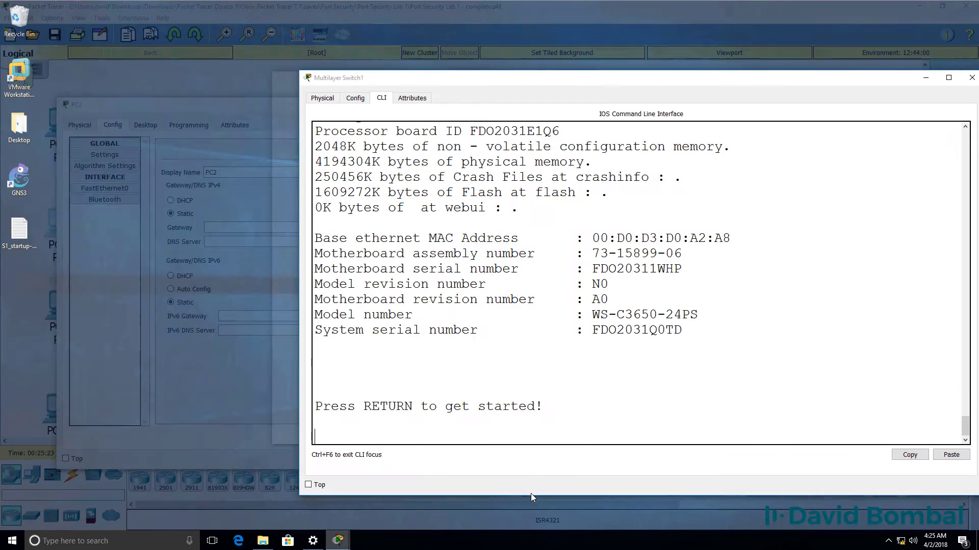
left_click(531, 493)
key("Return")
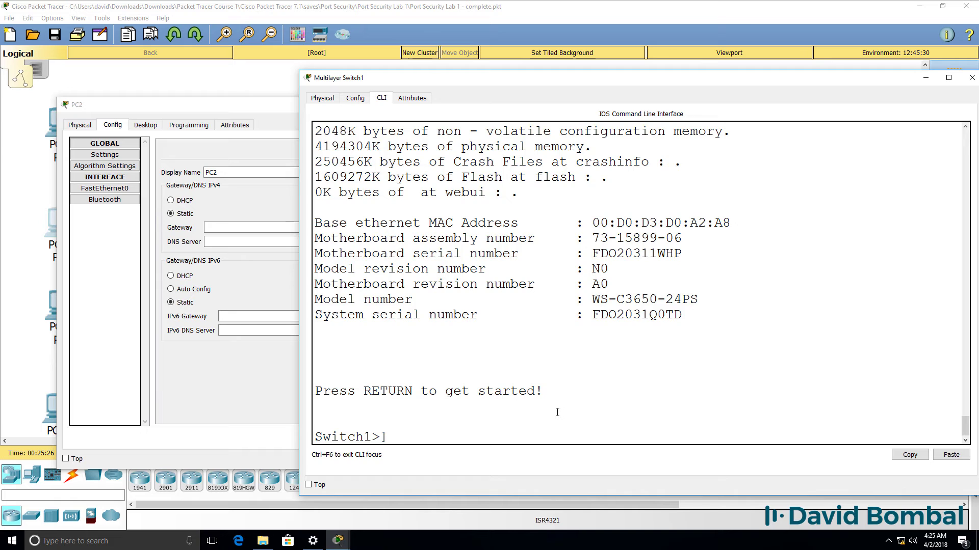
type("en")
key("Return")
key("Return")
key("Return")
- Run show port-security on Switch1 and check the current address count for Gig1/0/1
type("show ")
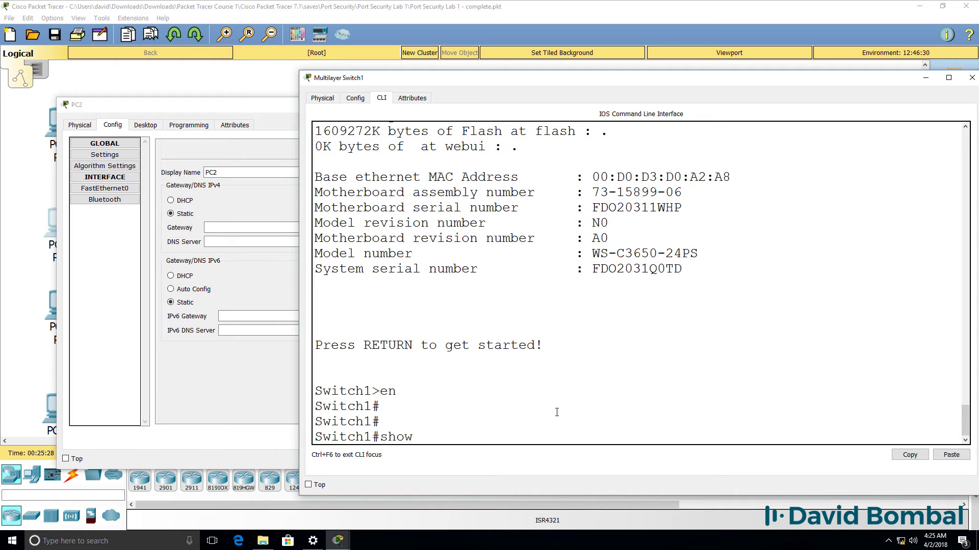
type("port")
key("Tab")
key("Return")
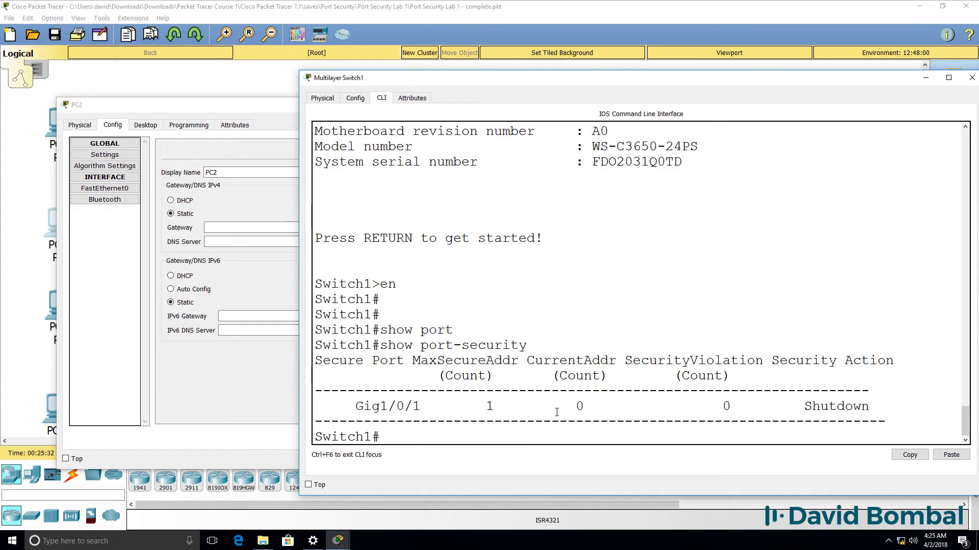
key("Up")
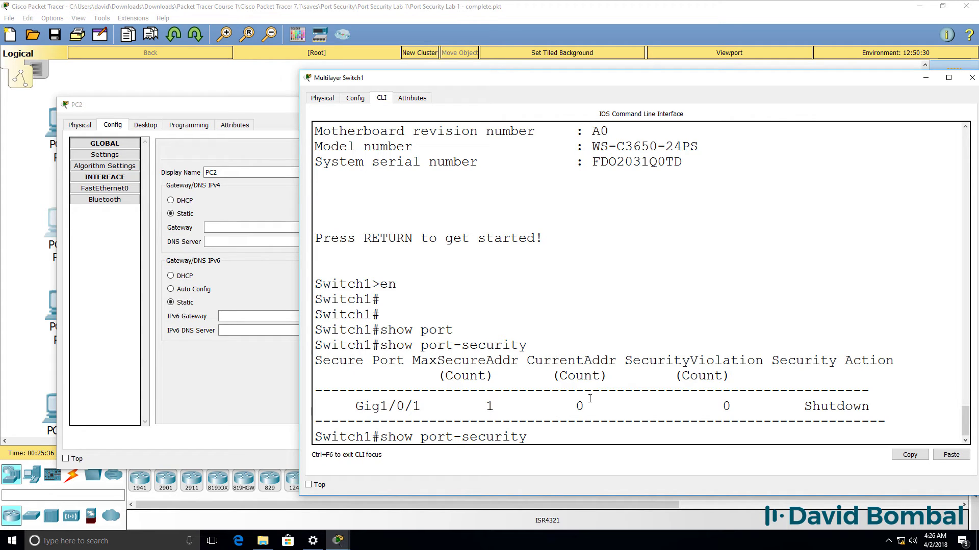
left_click_drag(588, 405, 561, 406)
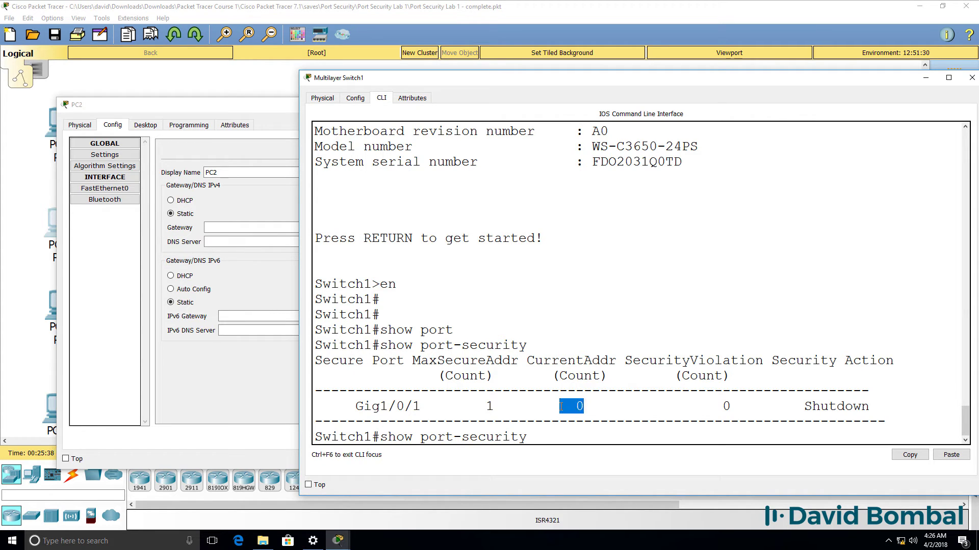
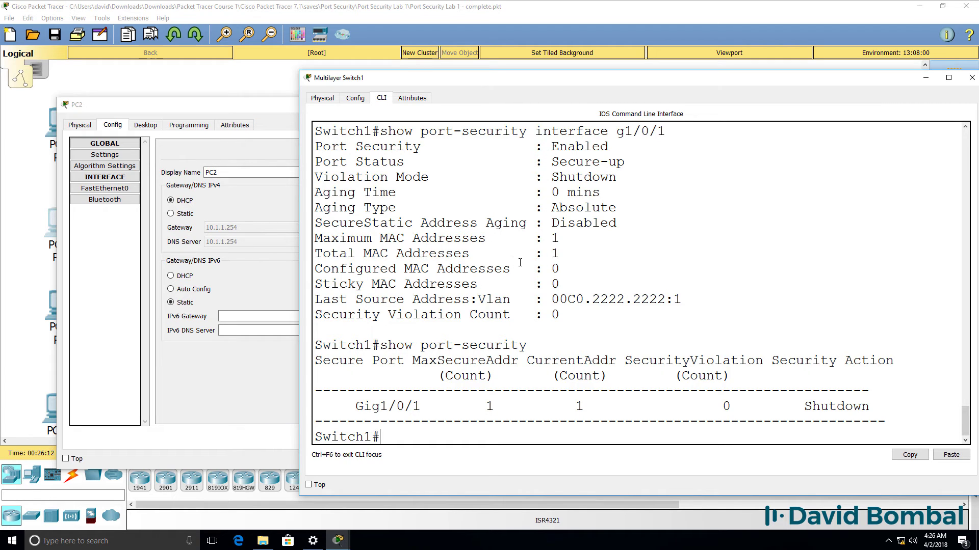
- Run sh mac address-table and check which MAC address is learned on Gig1/0/1
type("sh mac")
key("Tab")
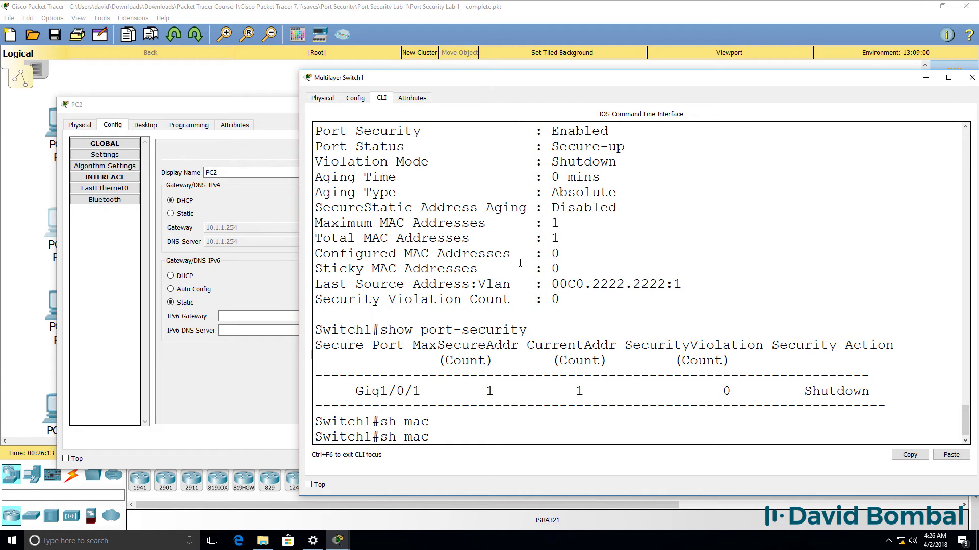
type("ad")
key("Tab")
key("Return")
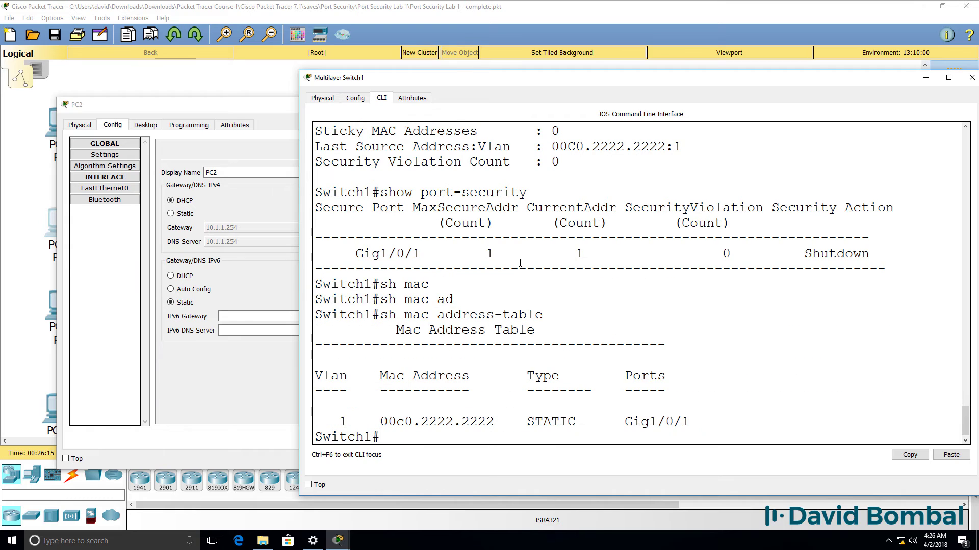
left_click_drag(493, 421, 376, 420)
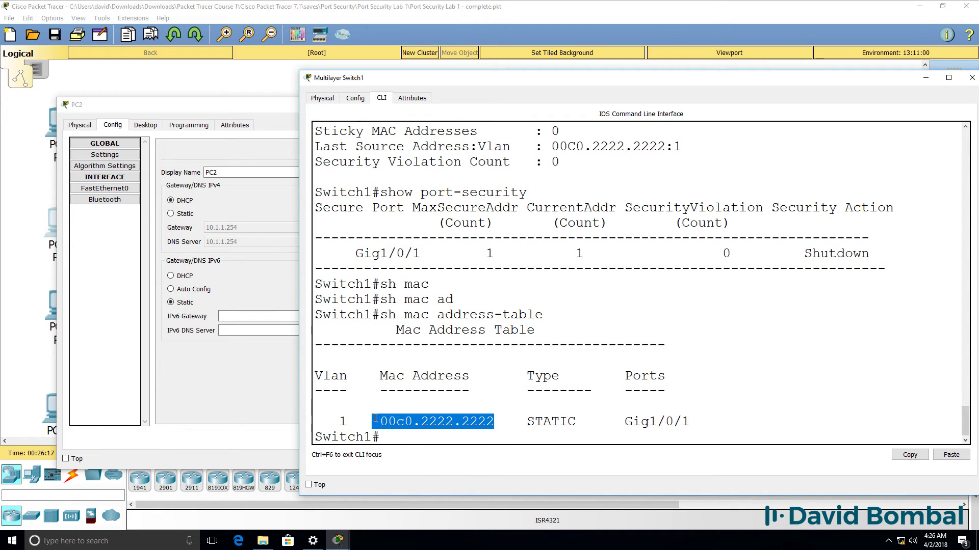
left_click_drag(608, 421, 758, 421)
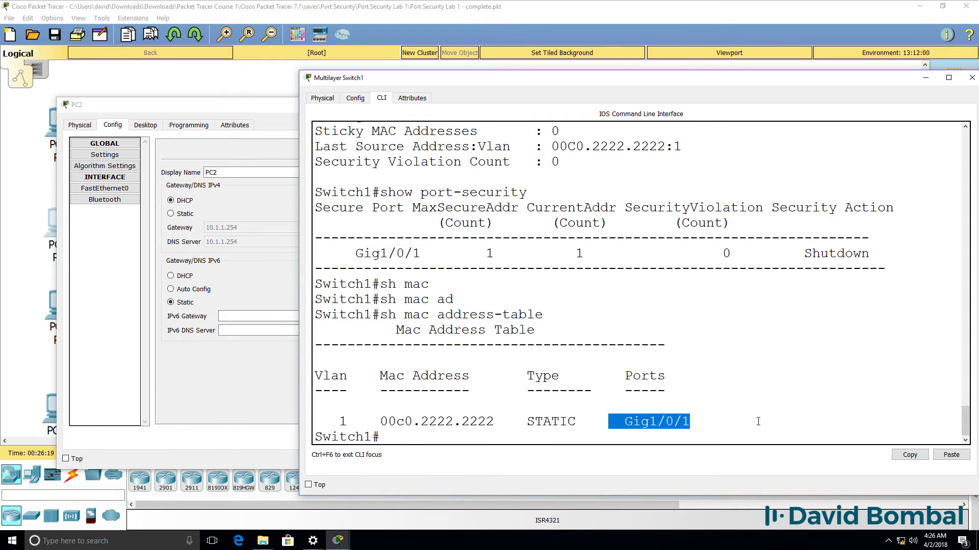
- Run sh run, page to the GigabitEthernet1/0/1 section to check for a stored MAC address, and quit the listing
type("sh run")
key("Return")
key("space")
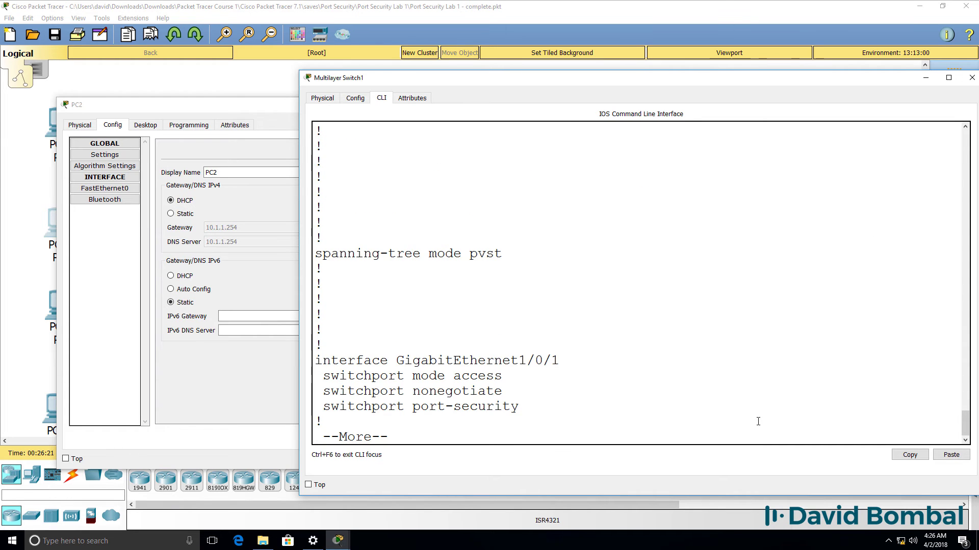
key("Return")
key("Return")
key("Return")
key("Return")
key("Return")
key("q")
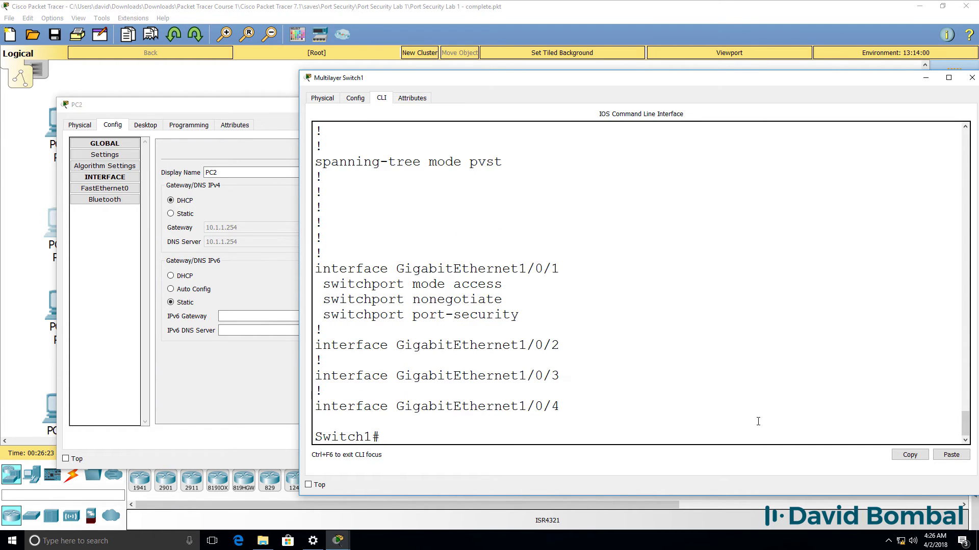
- Rerun sh mac address-table on Switch1 to recheck the Gig1/0/1 entry, and recall the command at the prompt
key("Up")
key("Up")
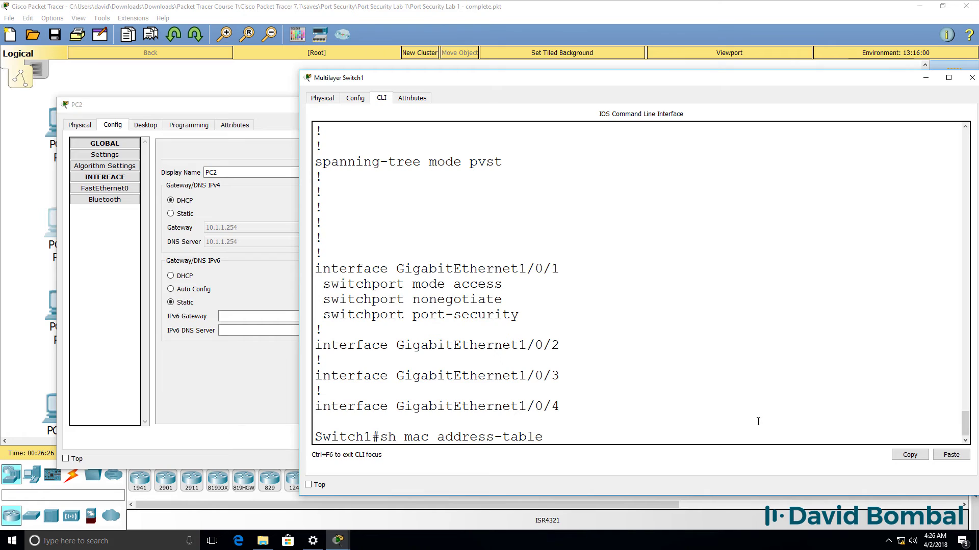
key("Return")
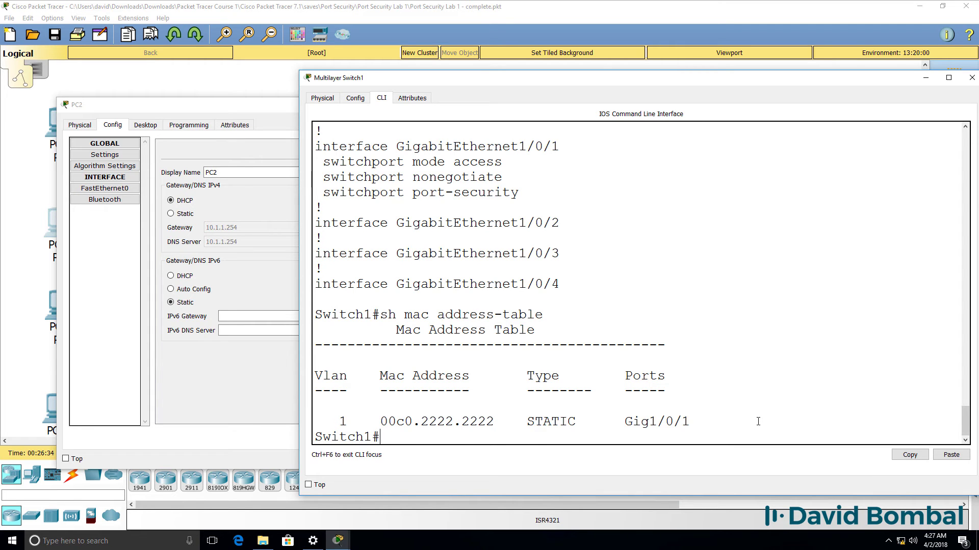
key("Up")
- Set PC1's IPv4 gateway/DNS mode to DHCP to generate traffic, and return to the Switch1 CLI
left_click(143, 87)
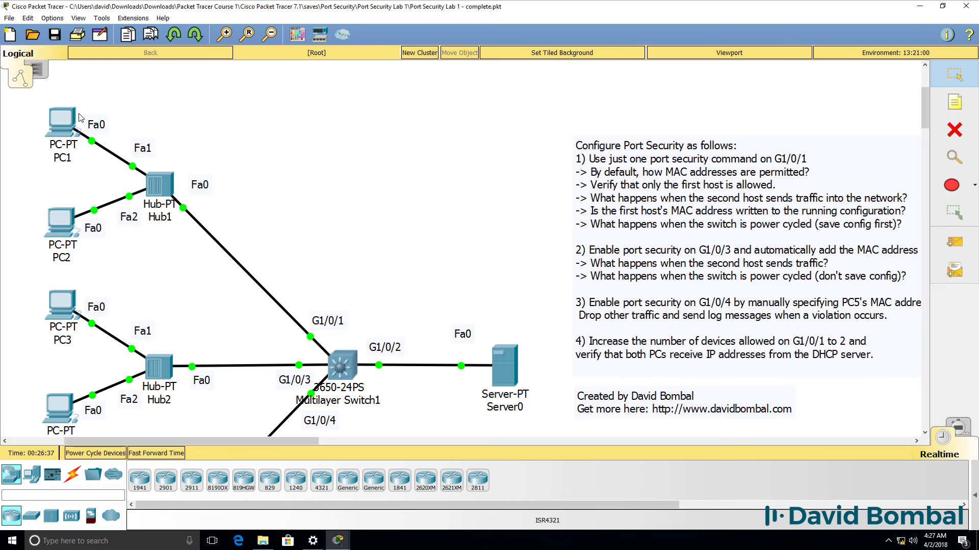
left_click(77, 119)
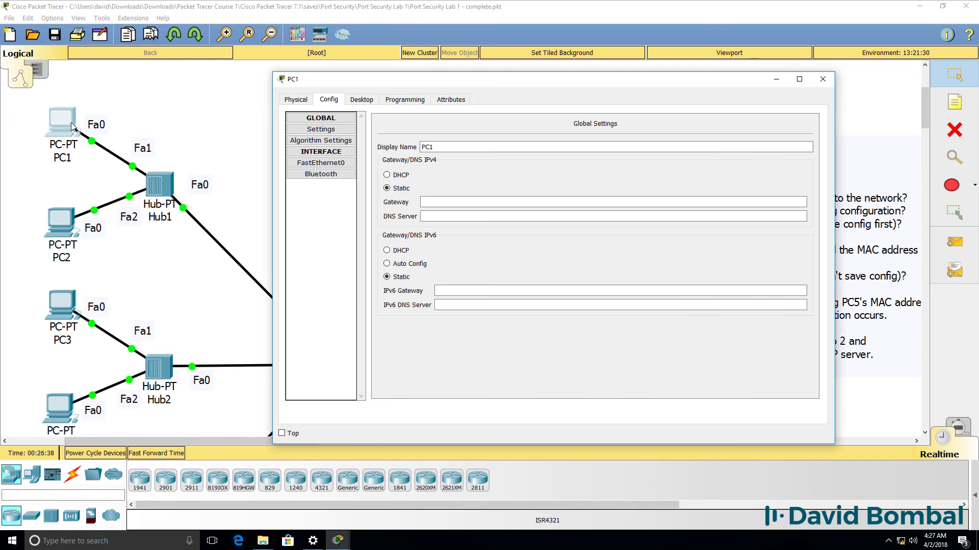
left_click(387, 175)
left_click(342, 543)
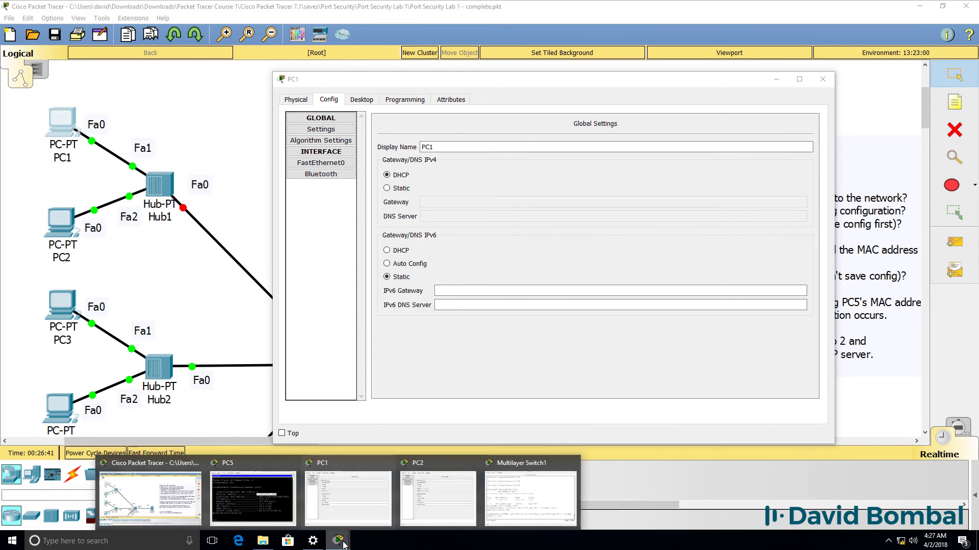
left_click(530, 495)
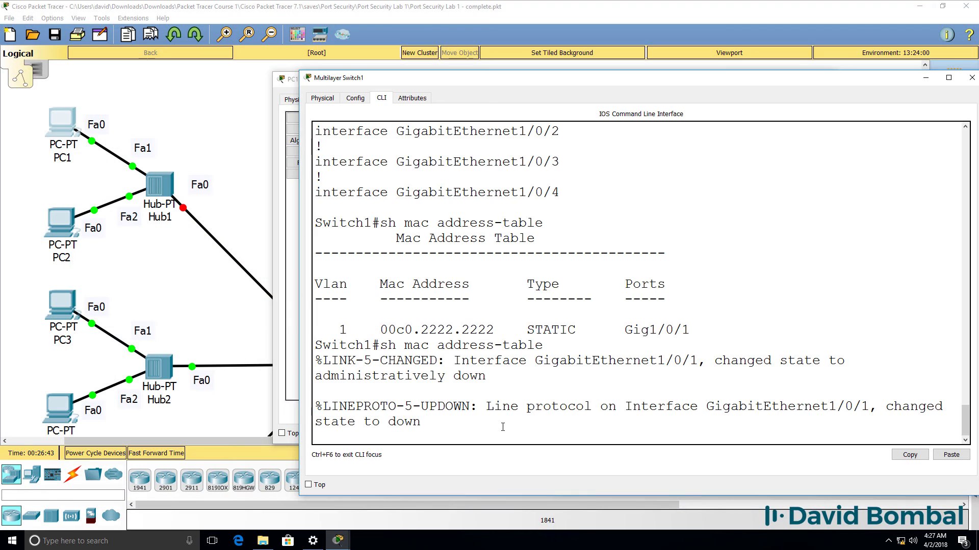
- Examine the GigabitEthernet1/0/1 log messages and recheck Switch1's MAC address table with sh mac address-table
left_click_drag(434, 424, 321, 345)
key("Return")
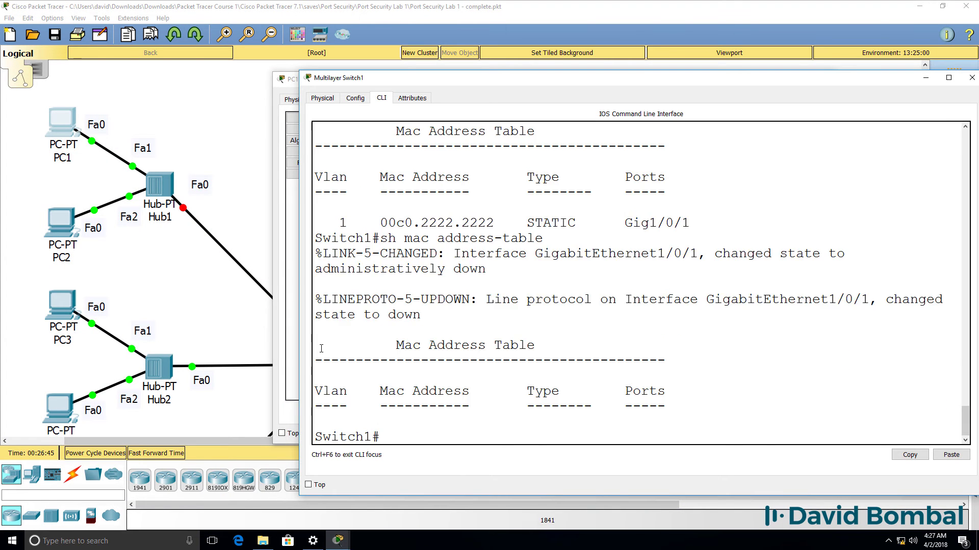
key("Return")
key("Return")
key("Up")
key("Return")
- Run show port-security and check the violation count and security action for Gig1/0/1
type("sh run")
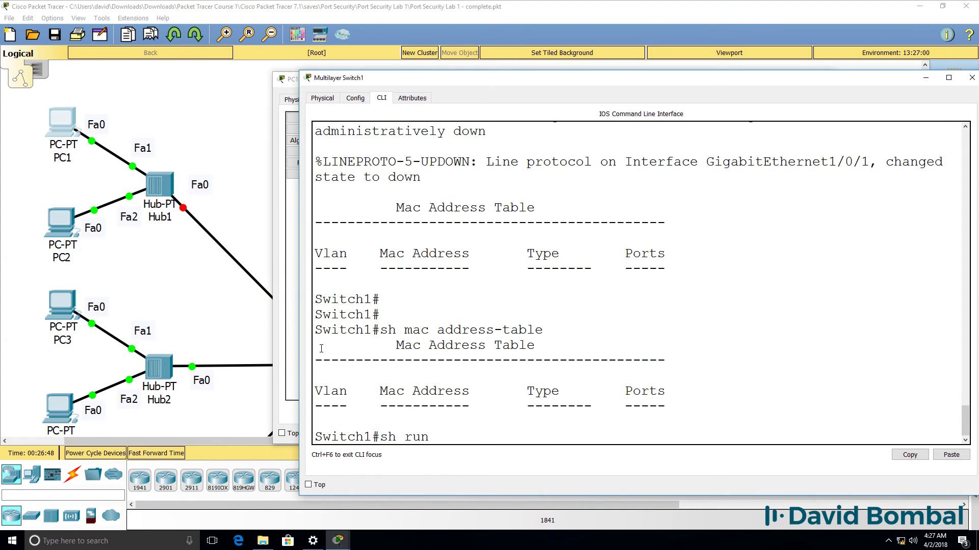
key("Up")
key("Up")
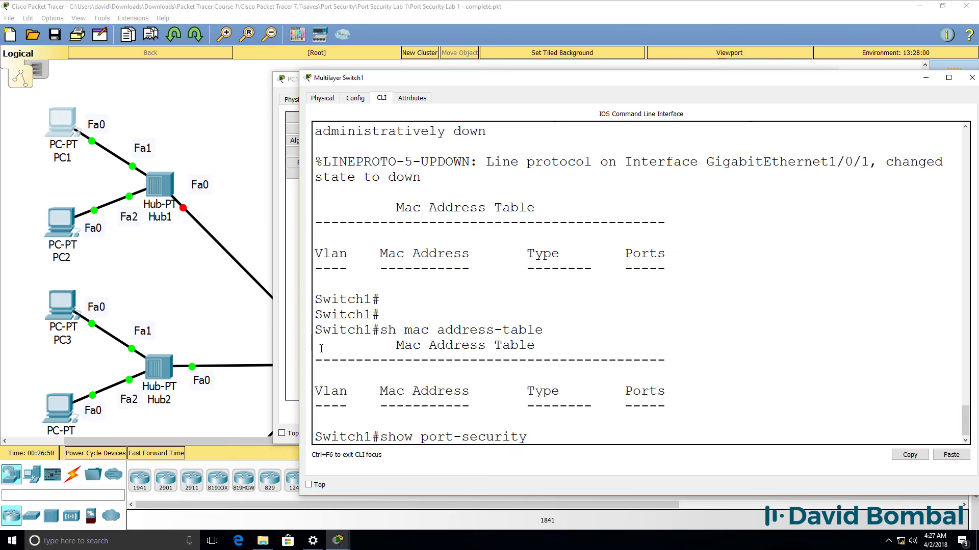
key("Return")
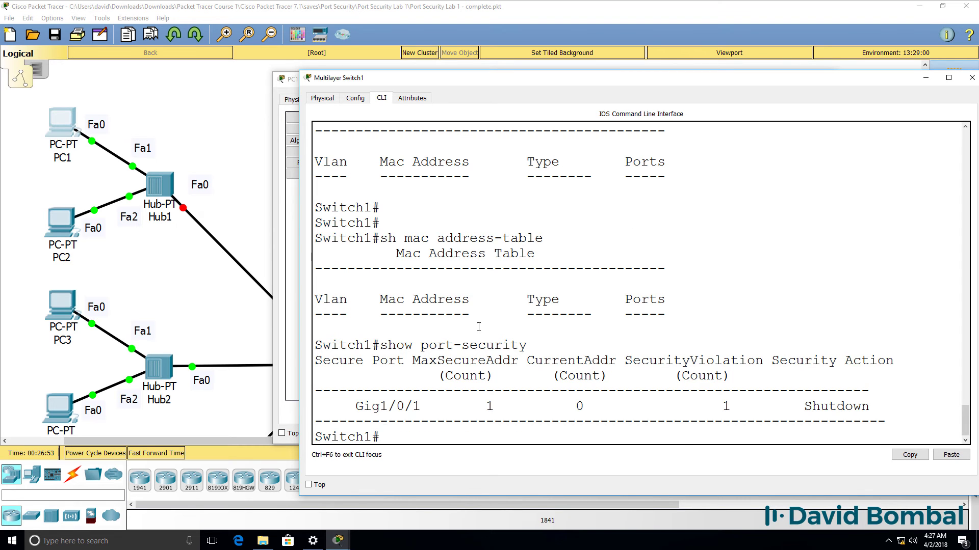
left_click_drag(714, 400, 871, 407)
- Run show port-security interface g1/0/1 and examine the last source address and maximum MAC addresses
key("Up")
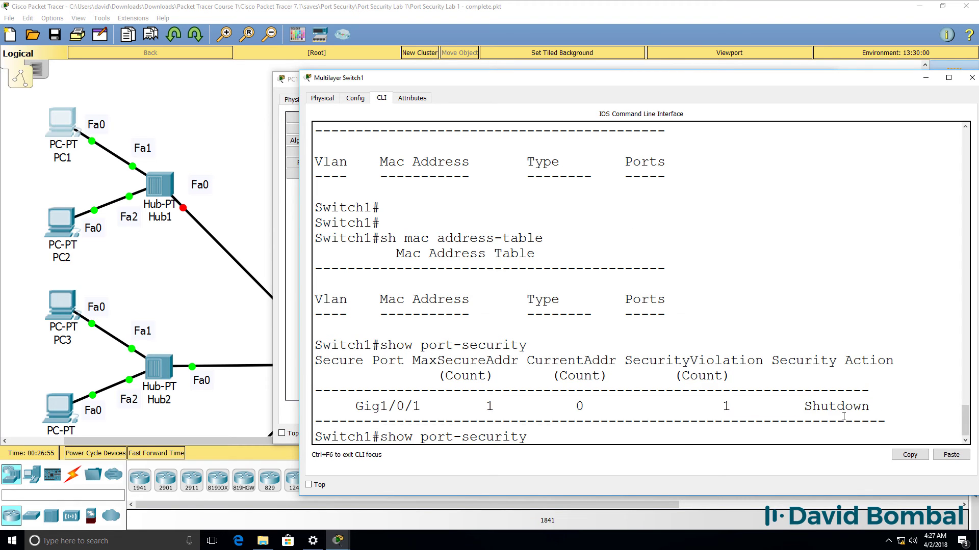
type("in")
key("Tab")
type("g1/0/1")
key("Return")
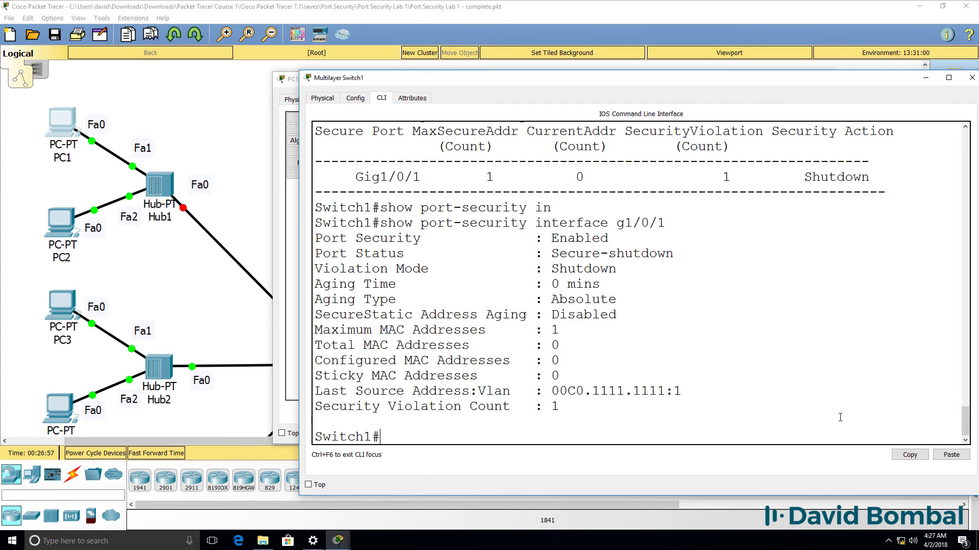
left_click_drag(707, 397, 306, 386)
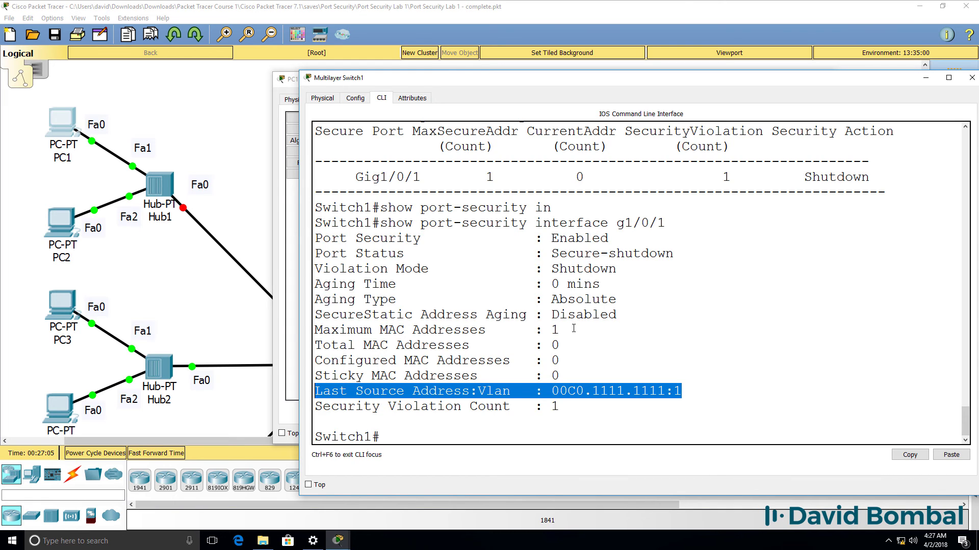
left_click_drag(561, 330, 232, 327)
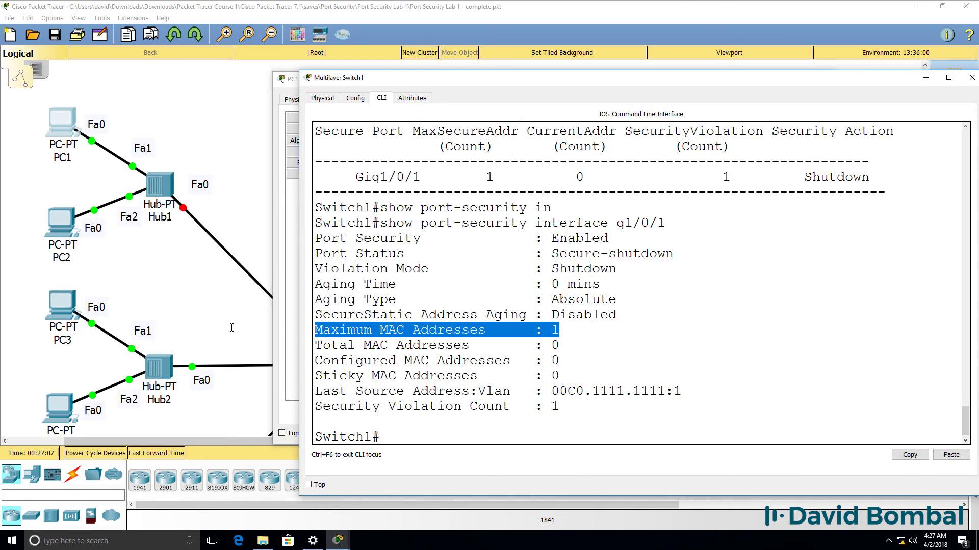
- Review the lab task list in the topology, and return to the Switch1 CLI to re-examine the port's last source address
left_click(730, 14)
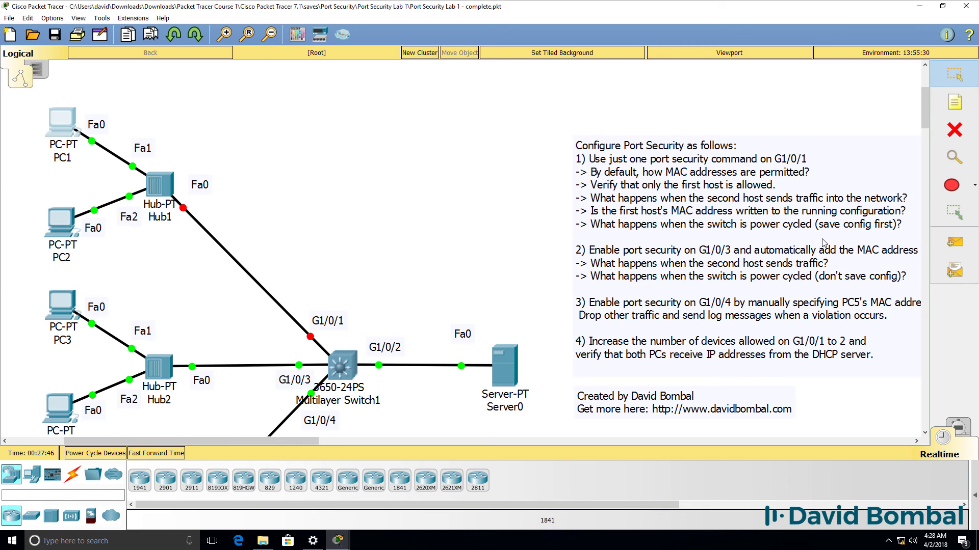
left_click(344, 547)
left_click(513, 514)
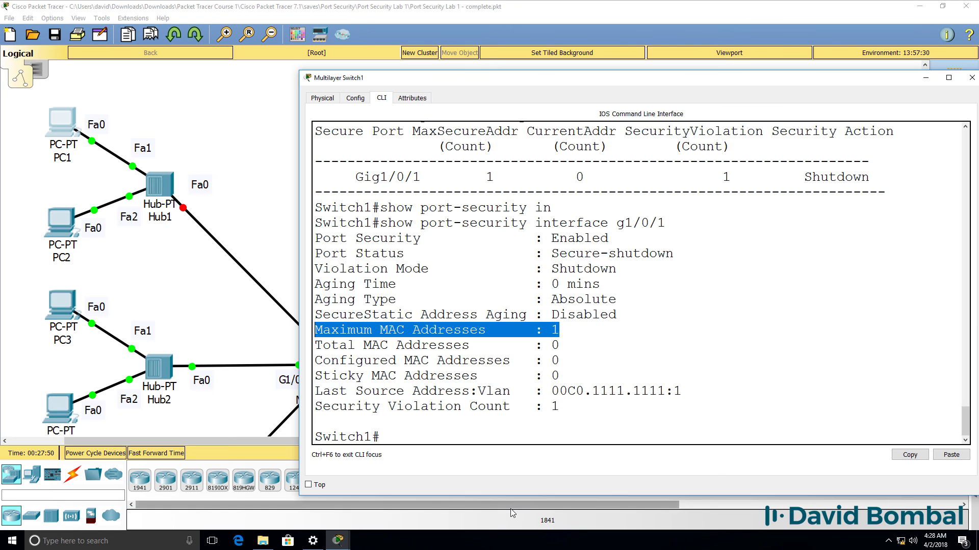
left_click_drag(683, 391, 292, 394)
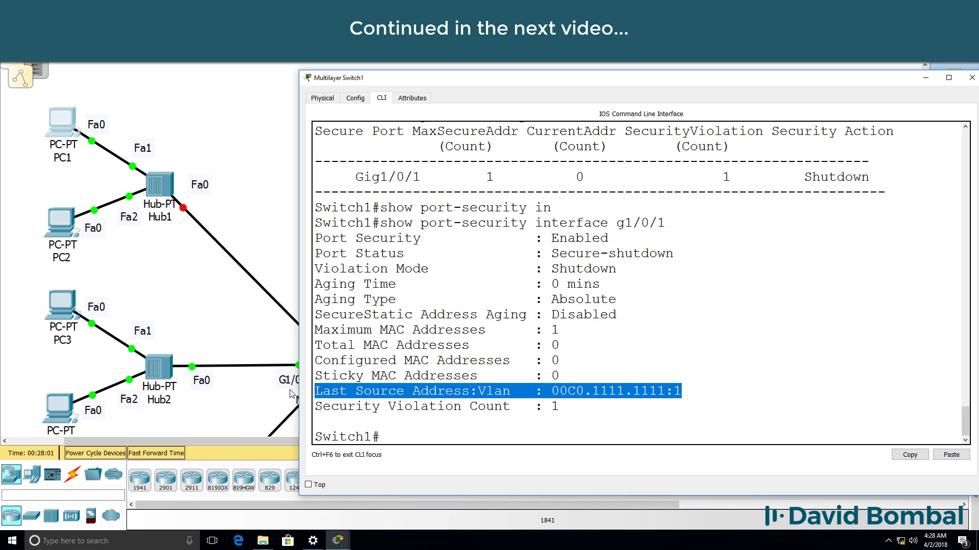